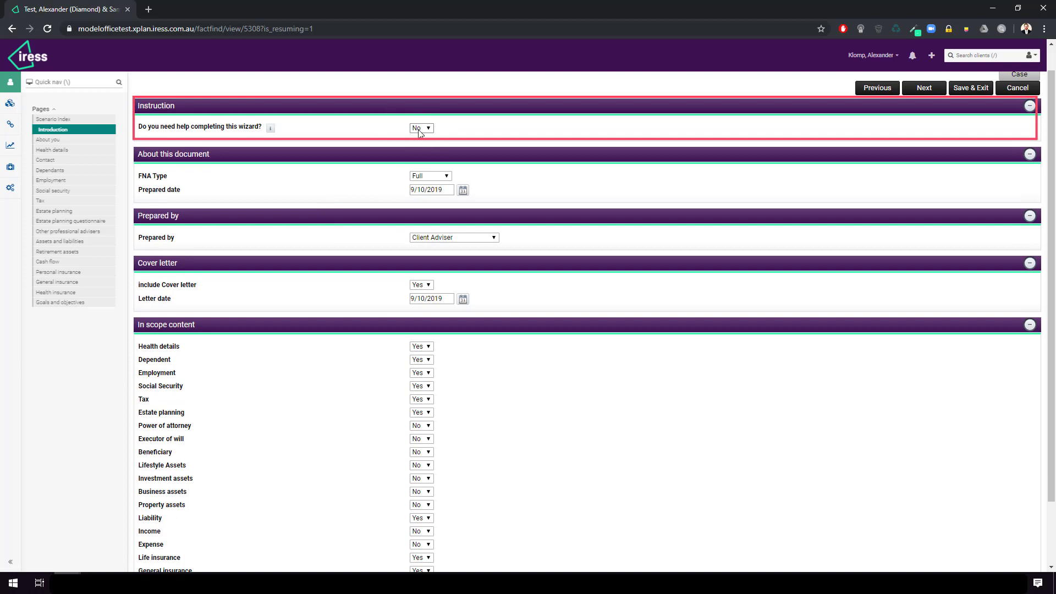
- Turn on the help for completing the wizard and set the FNA type to Full
click(422, 146)
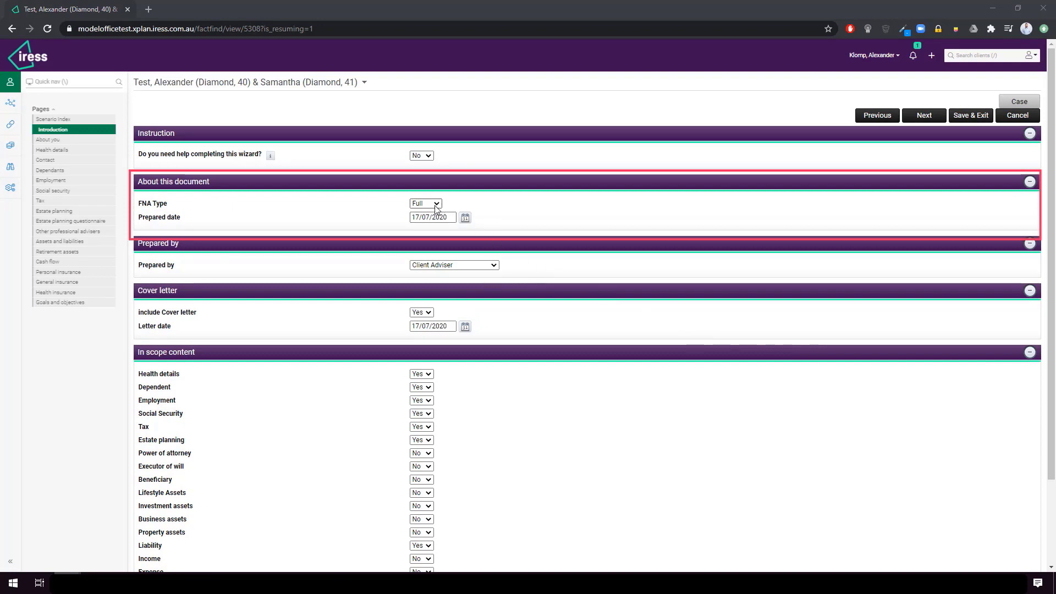
click(436, 204)
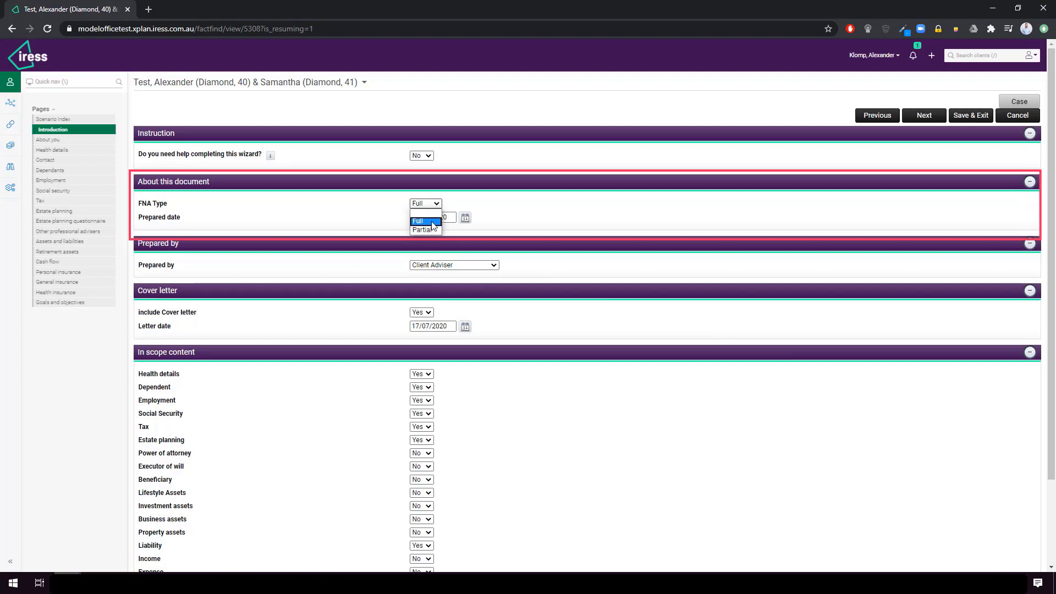
click(433, 221)
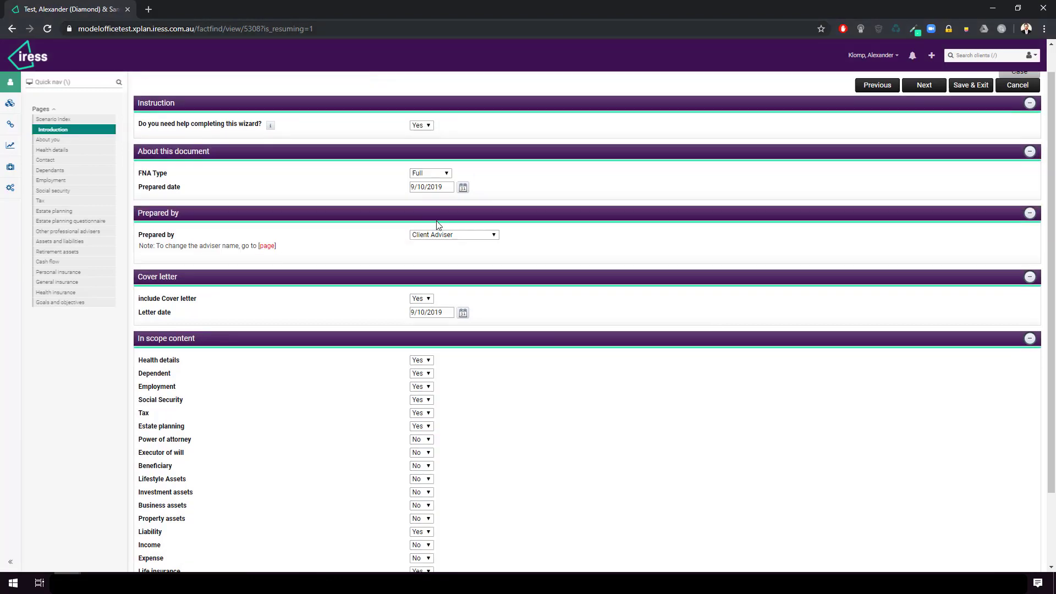
- Review the cover letter and in-scope content settings of the Introduction page and proceed to the About you page
scroll(455, 192, down, 2)
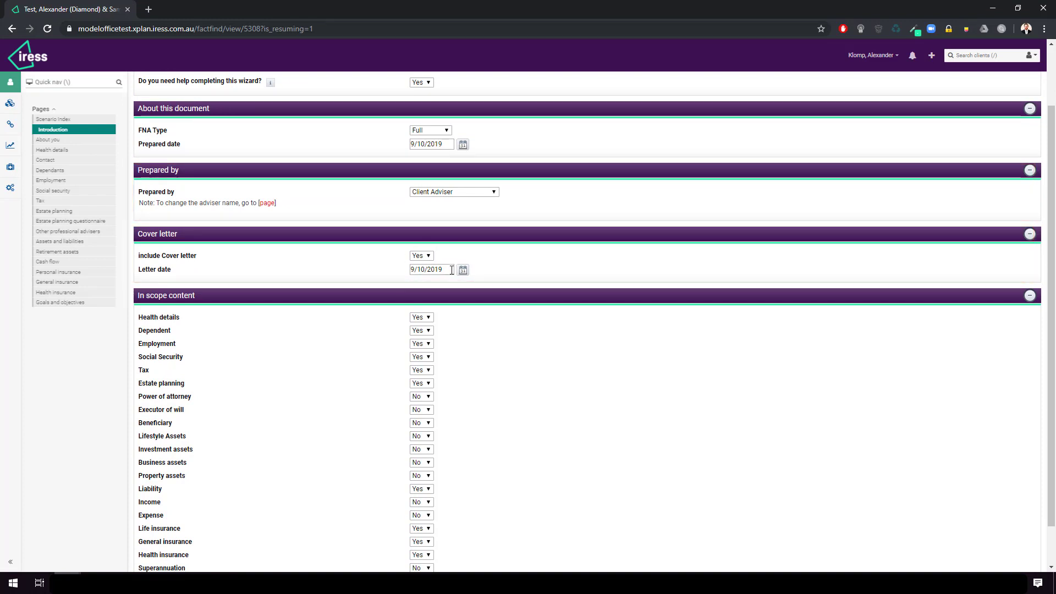
scroll(452, 269, down, 2)
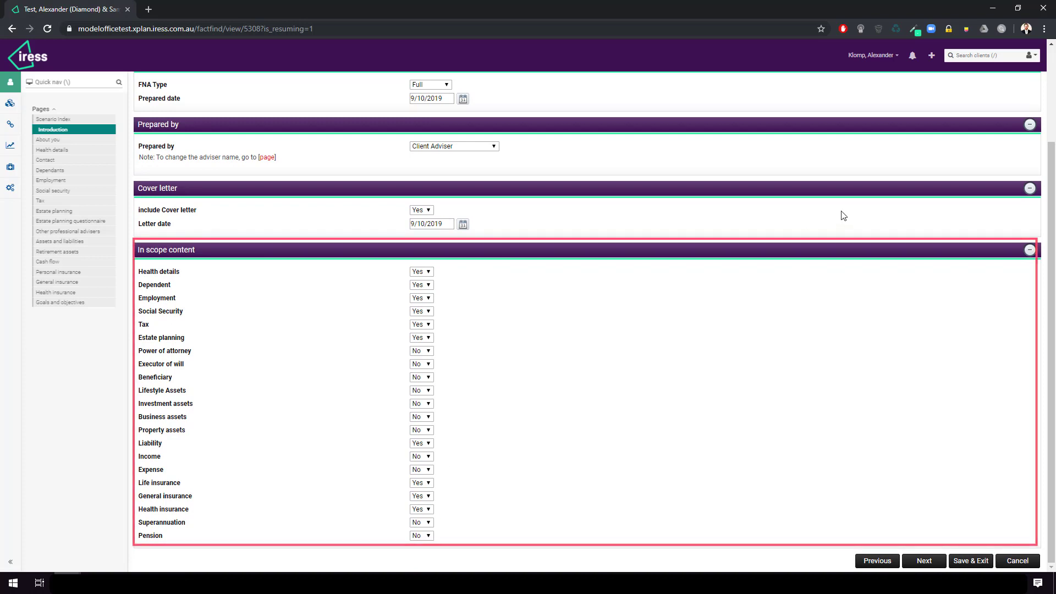
scroll(842, 214, up, 3)
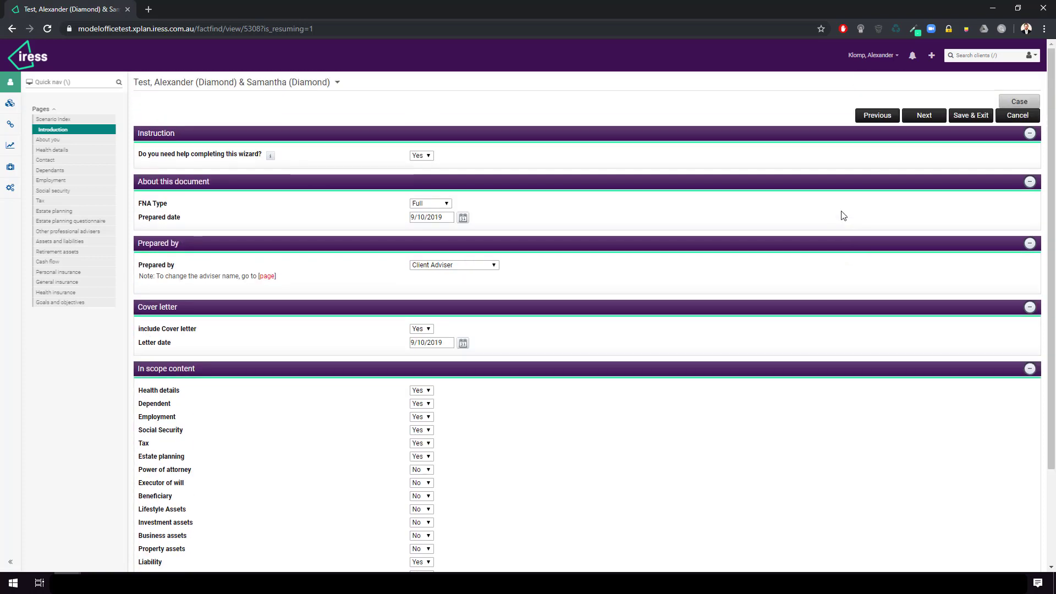
click(927, 117)
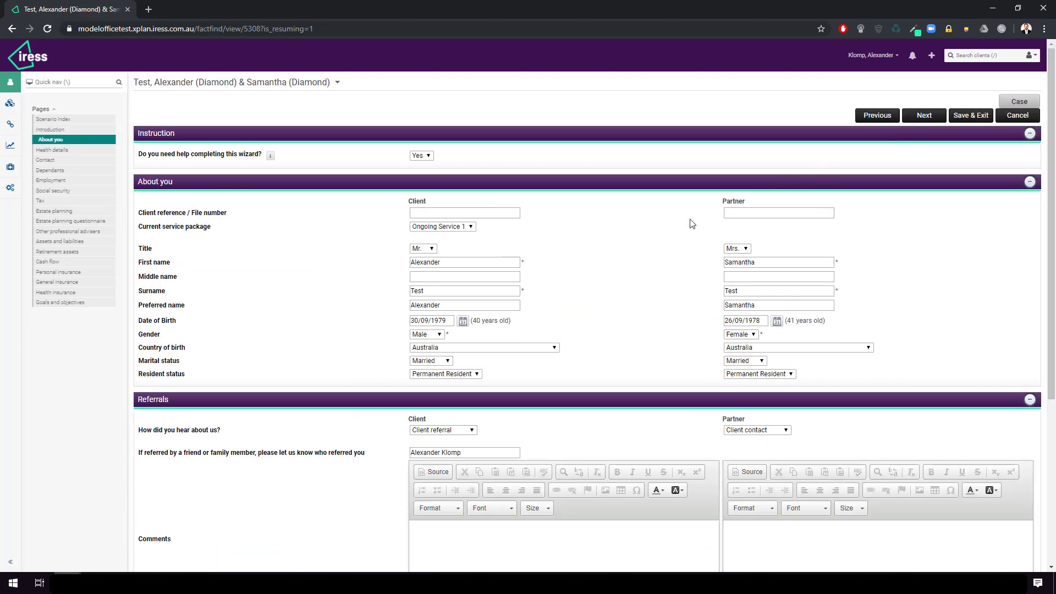
- Review the client and partner details on the About you page and proceed to the Health details page
scroll(691, 224, down, 2)
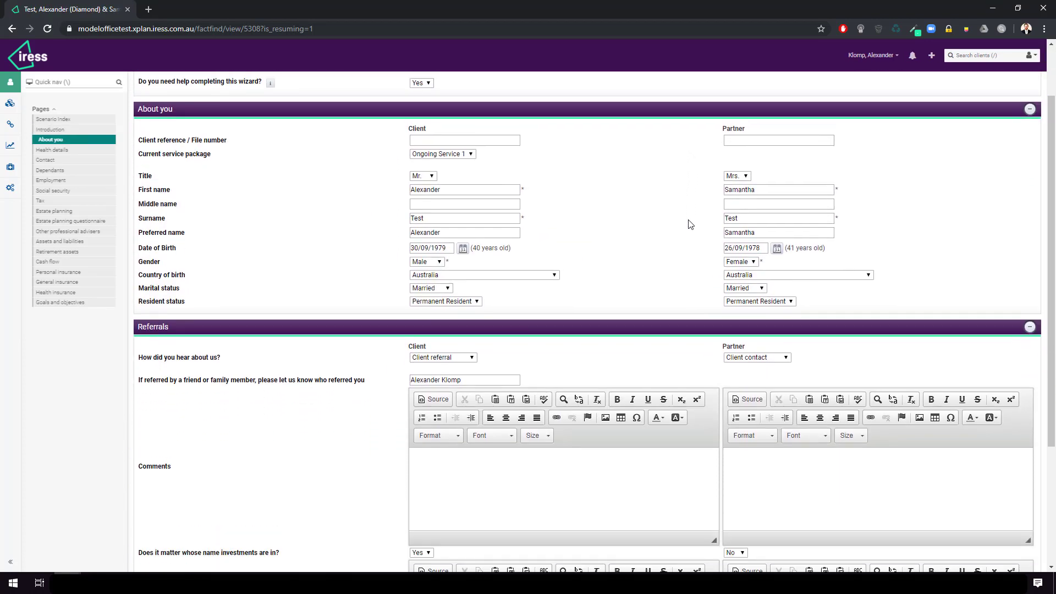
scroll(691, 224, up, 1)
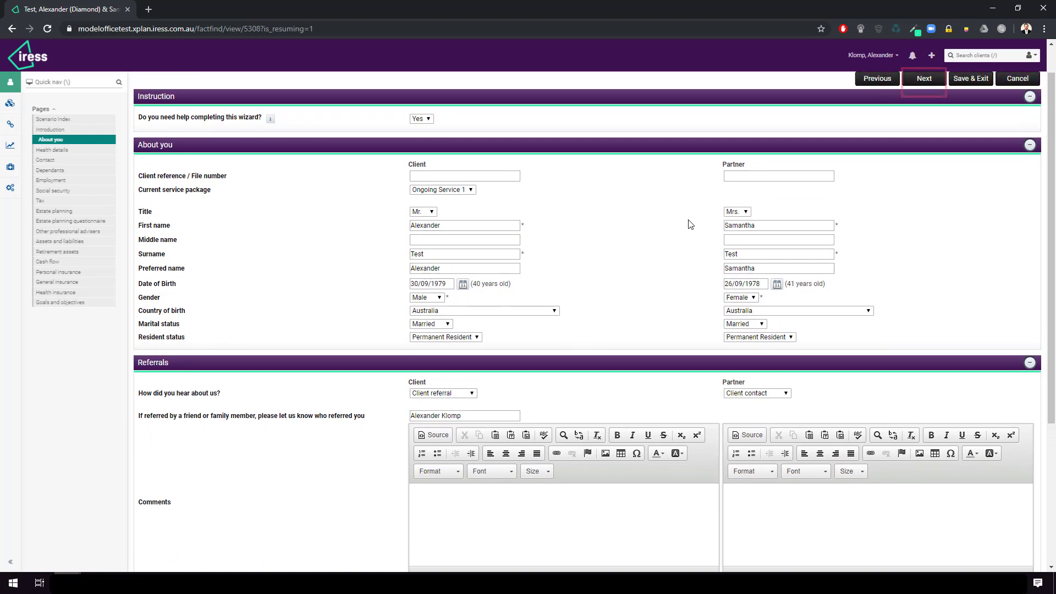
click(906, 83)
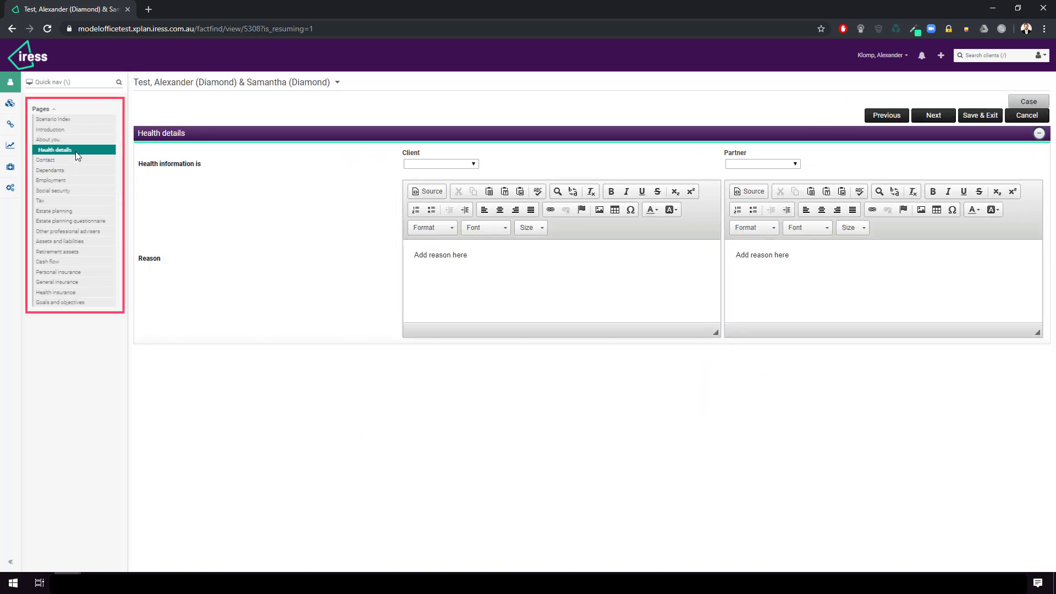
- Open the Cash flow page of the wizard and review its income, expense and planned future expenditure sections
click(68, 263)
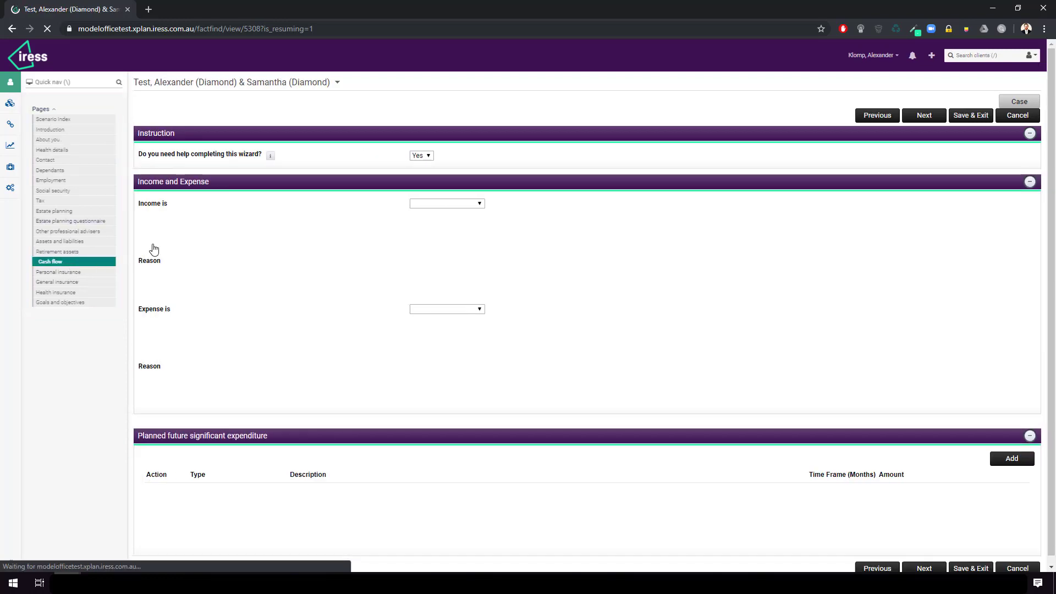
scroll(237, 229, down, 3)
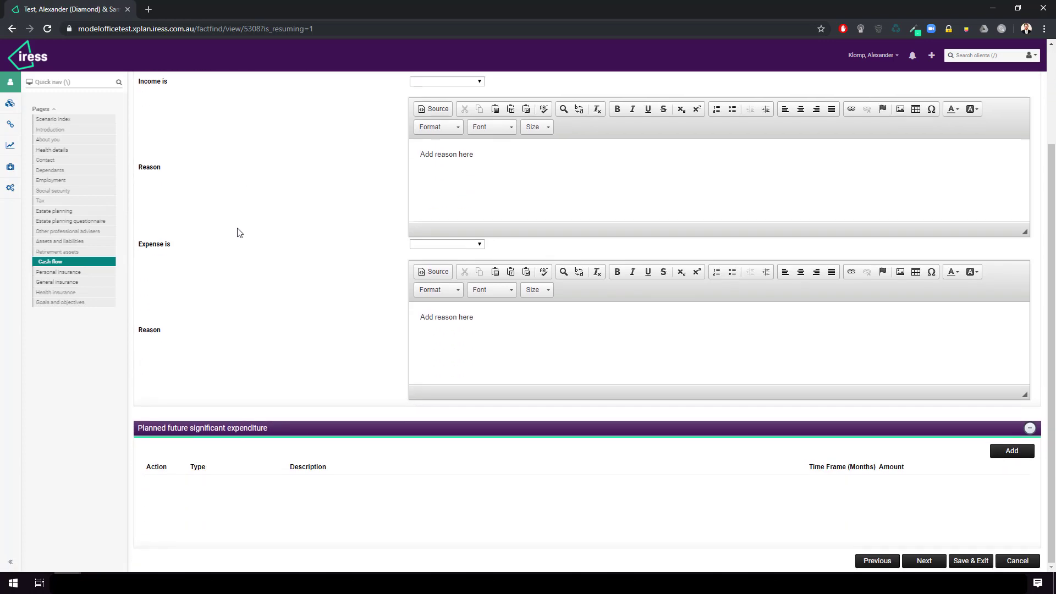
scroll(237, 228, up, 3)
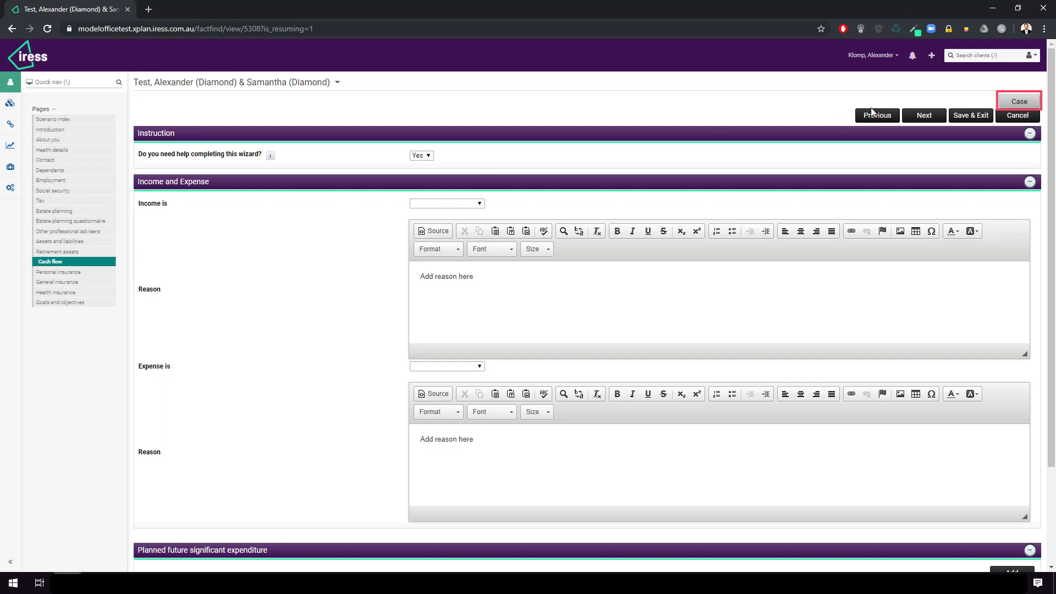
- From the advice case, add a Comprehensive advice scenario wizard named "New Model Office Advice" for the Complete CSOA benchmark
click(1018, 102)
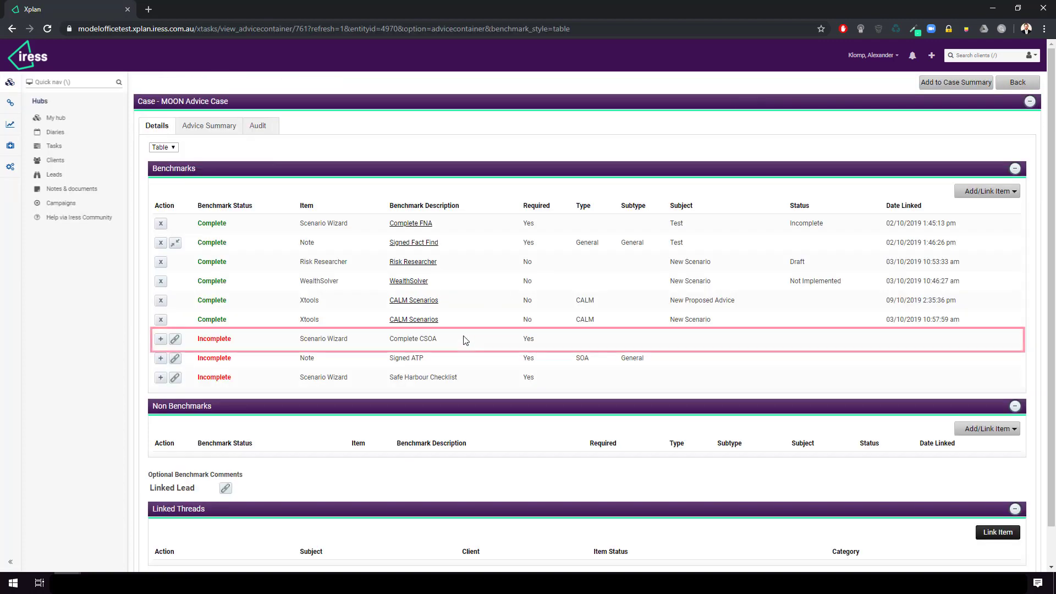
click(161, 339)
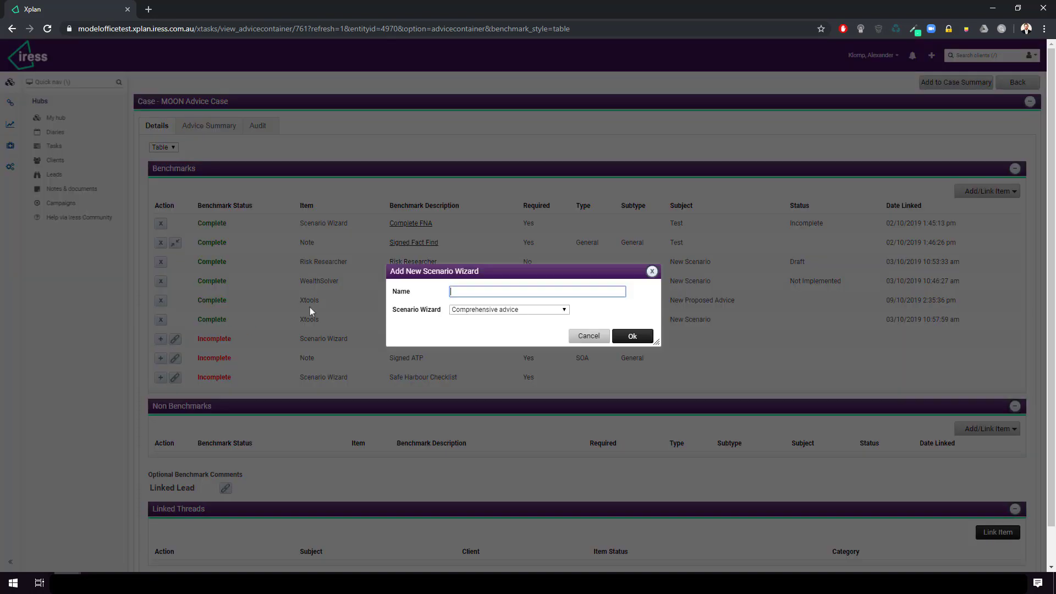
text(New Model Office Advice)
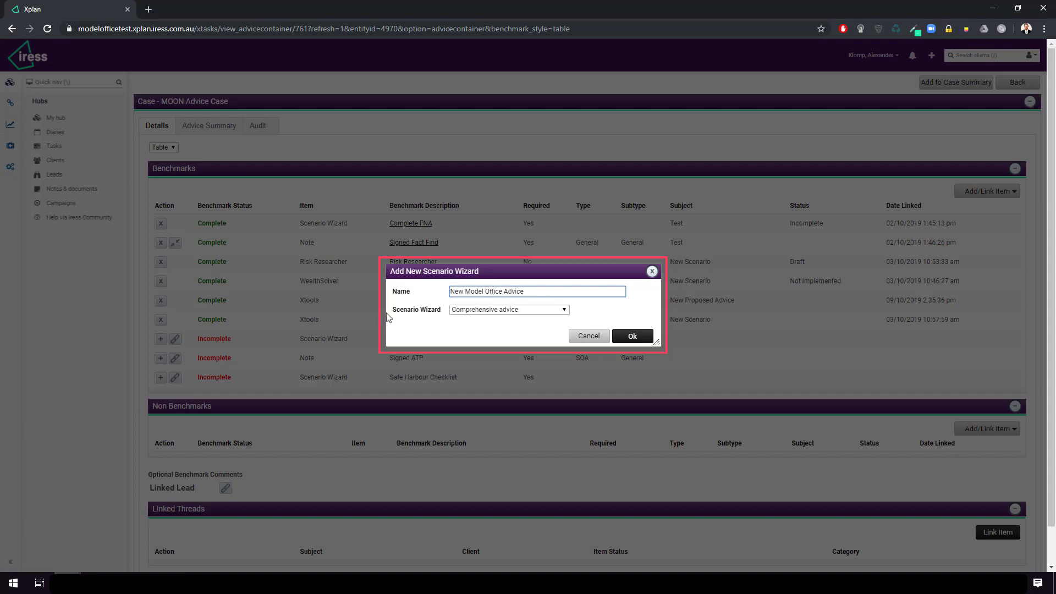
click(626, 335)
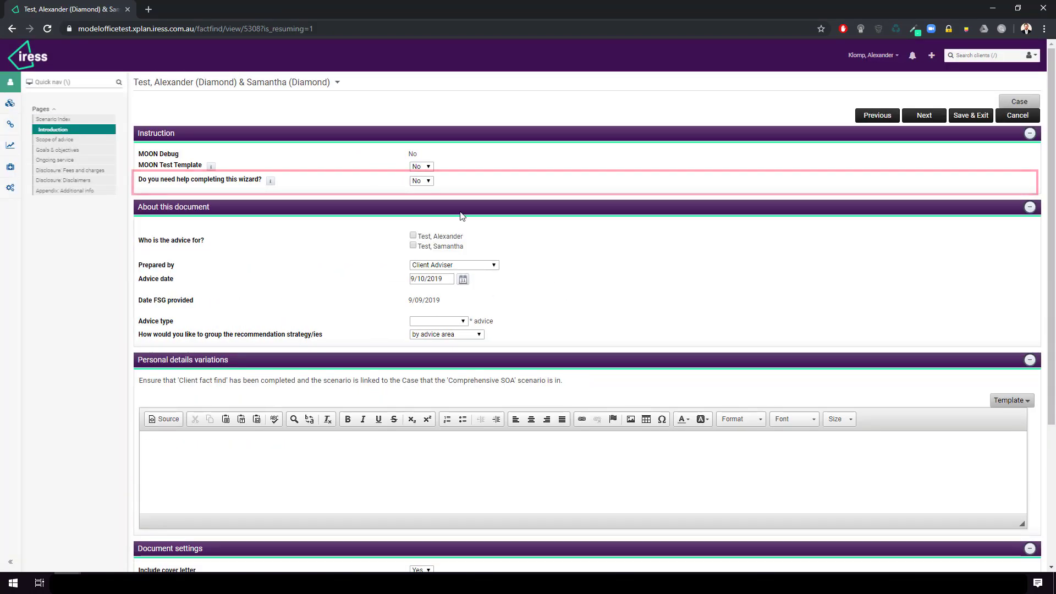
- Turn on the wizard help, read the Statement of Advice guidance and turn the help off again
click(425, 184)
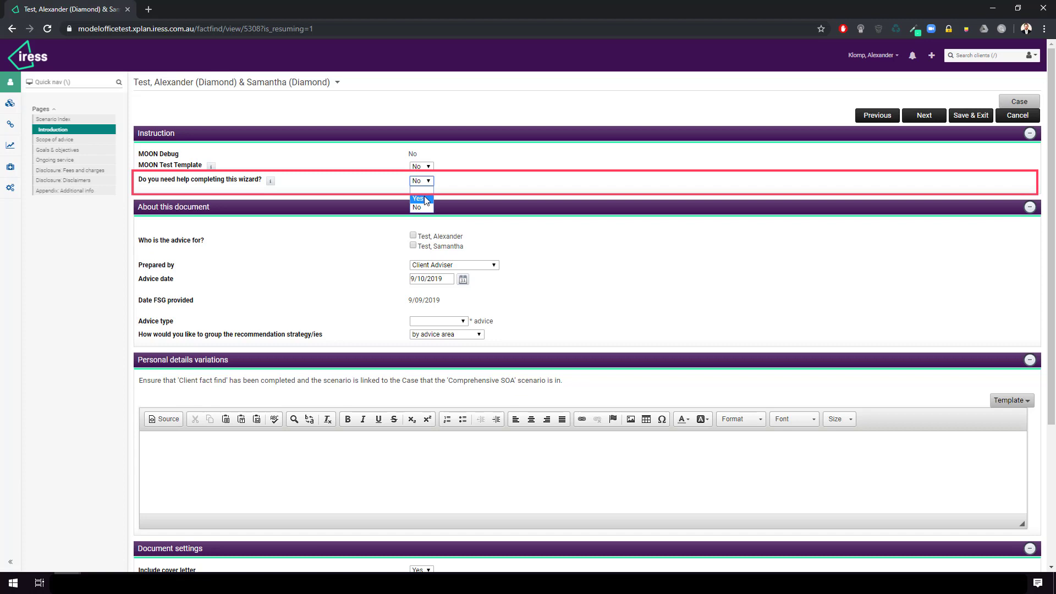
click(425, 200)
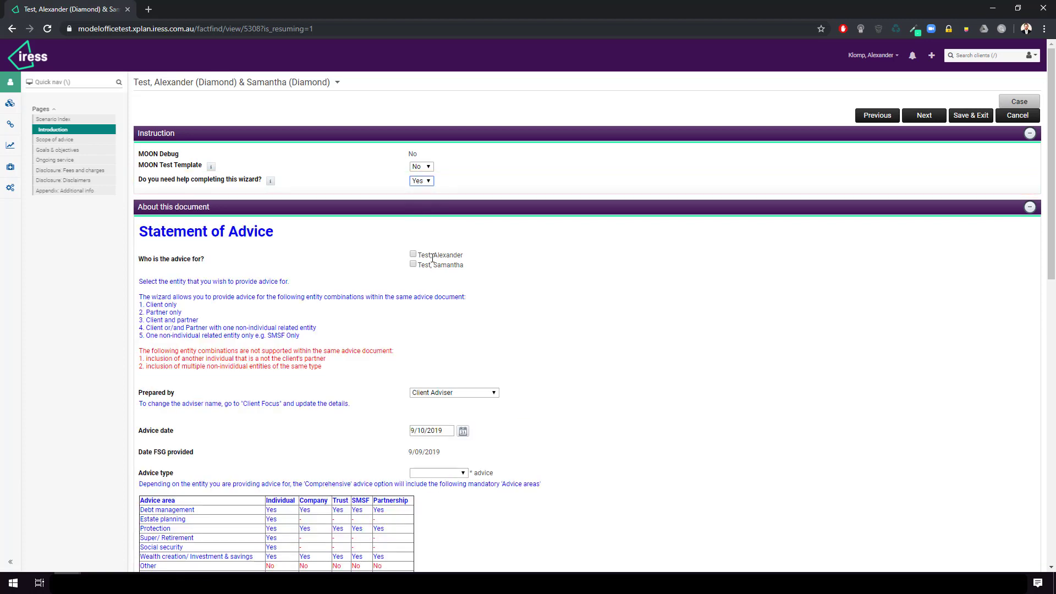
scroll(432, 258, down, 3)
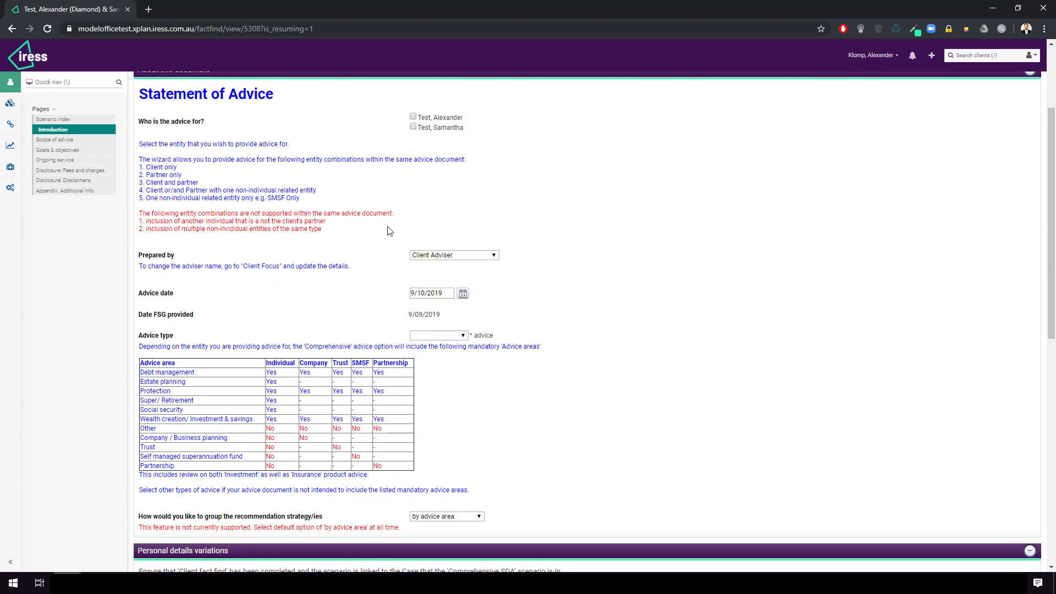
scroll(388, 231, up, 1)
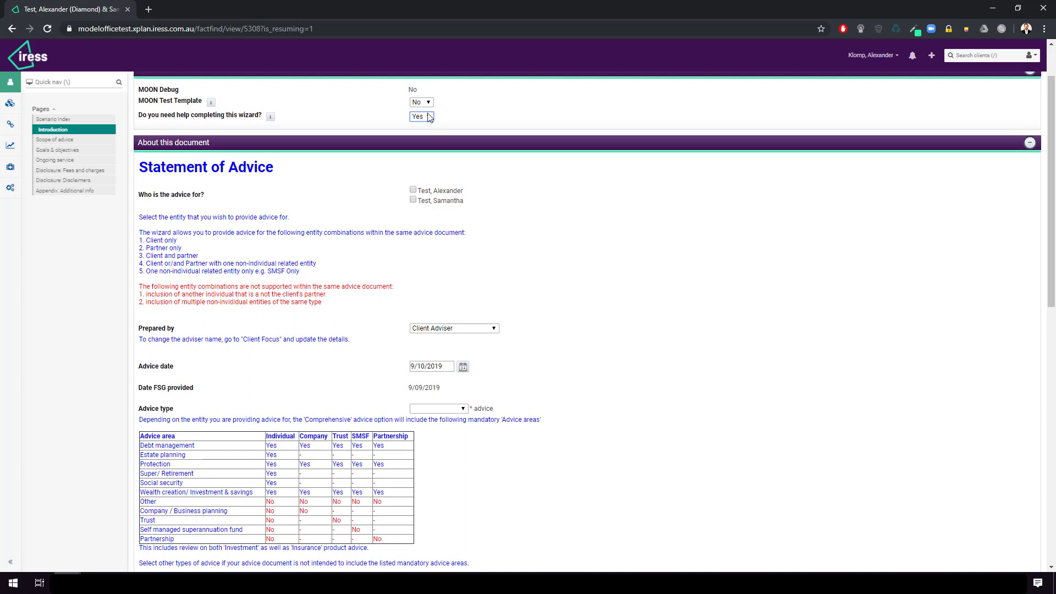
click(429, 117)
click(419, 141)
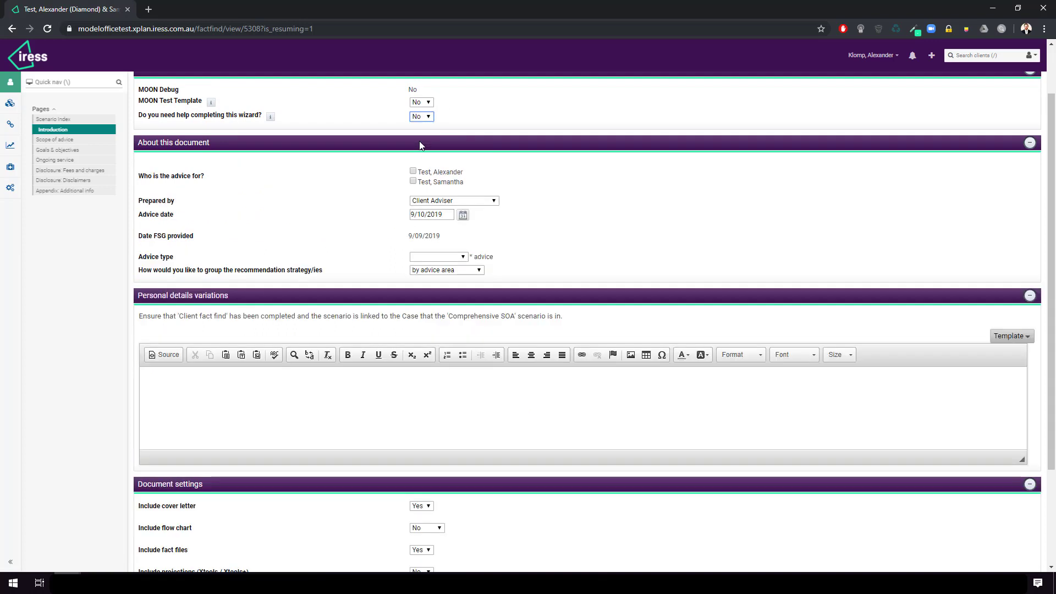
- Select both the client and partner for the advice, with advice type Comprehensive and recommendation strategies grouped by objective in-scope
click(413, 171)
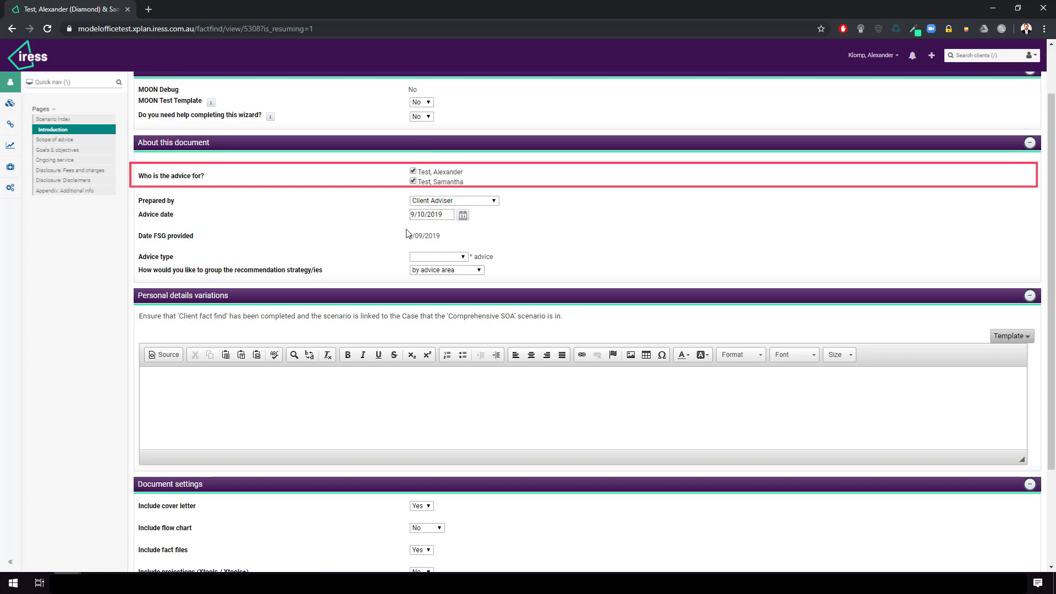
click(434, 255)
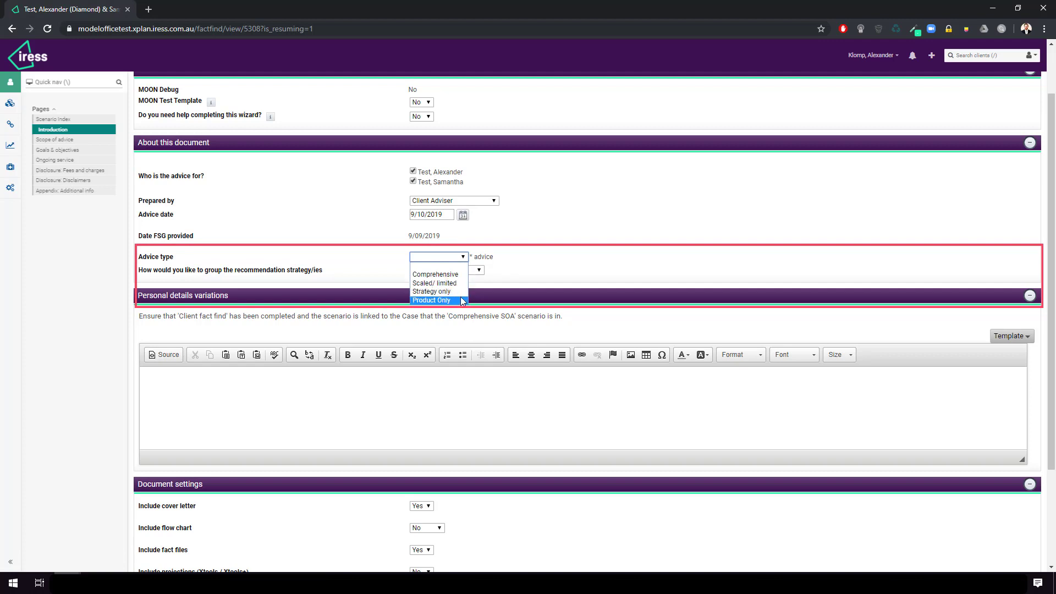
click(438, 274)
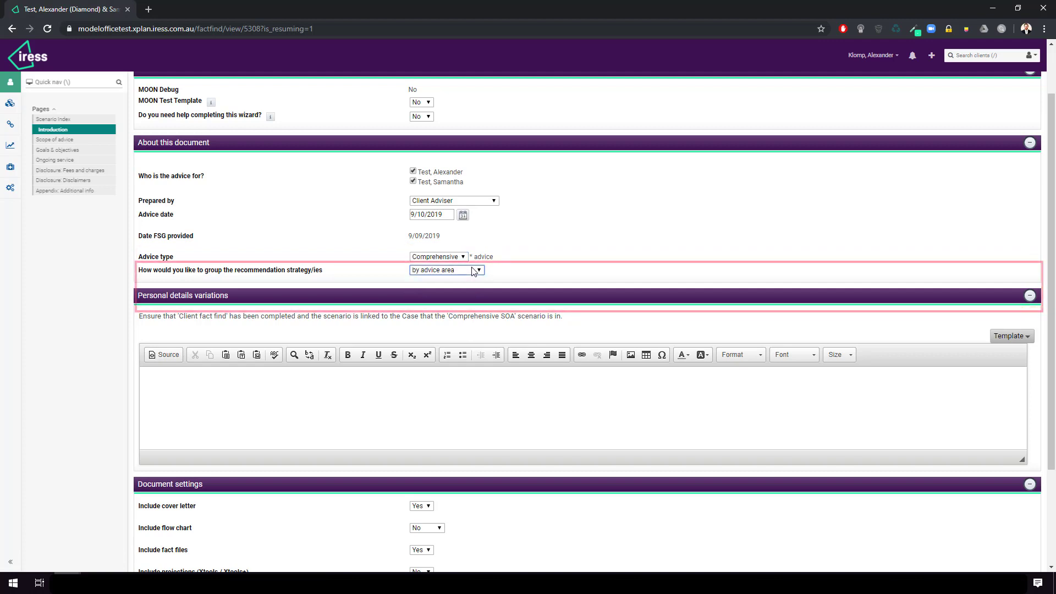
click(474, 270)
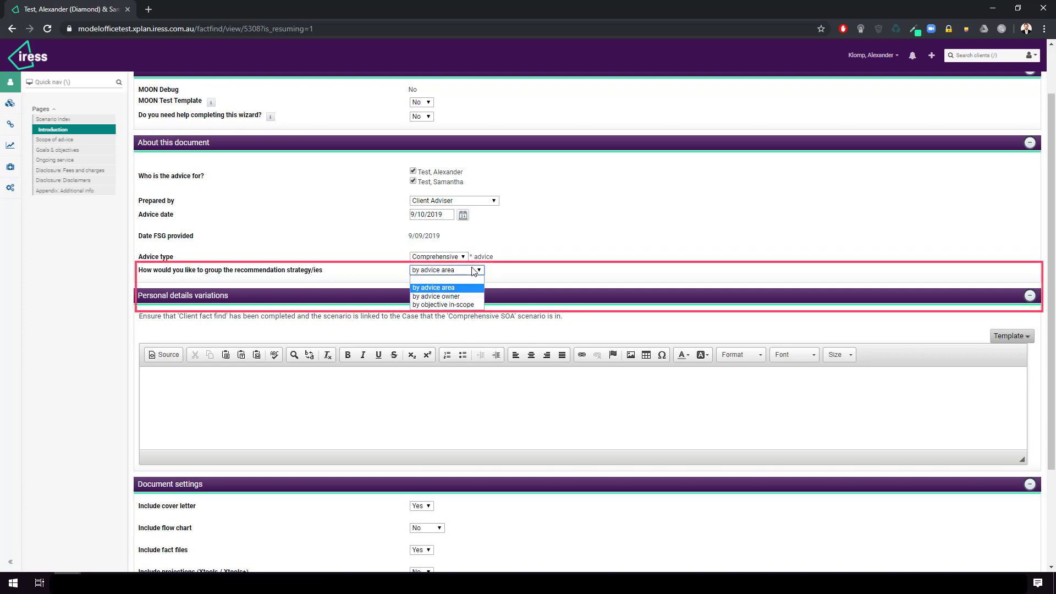
click(469, 307)
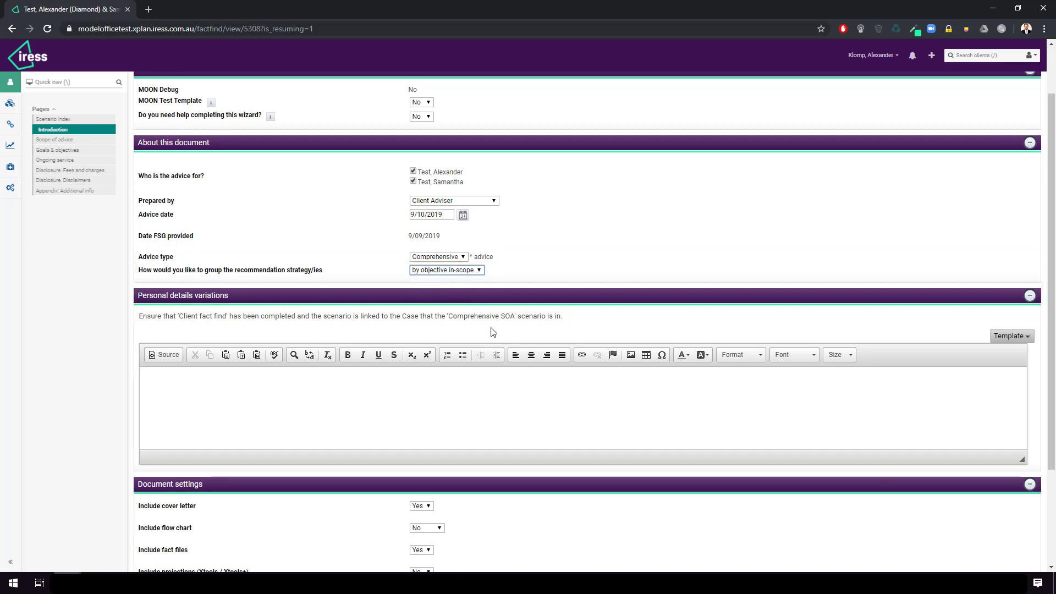
- In the document settings, include both the Xtools / Xtools+ projections and the CALM comparison projections
scroll(494, 332, down, 2)
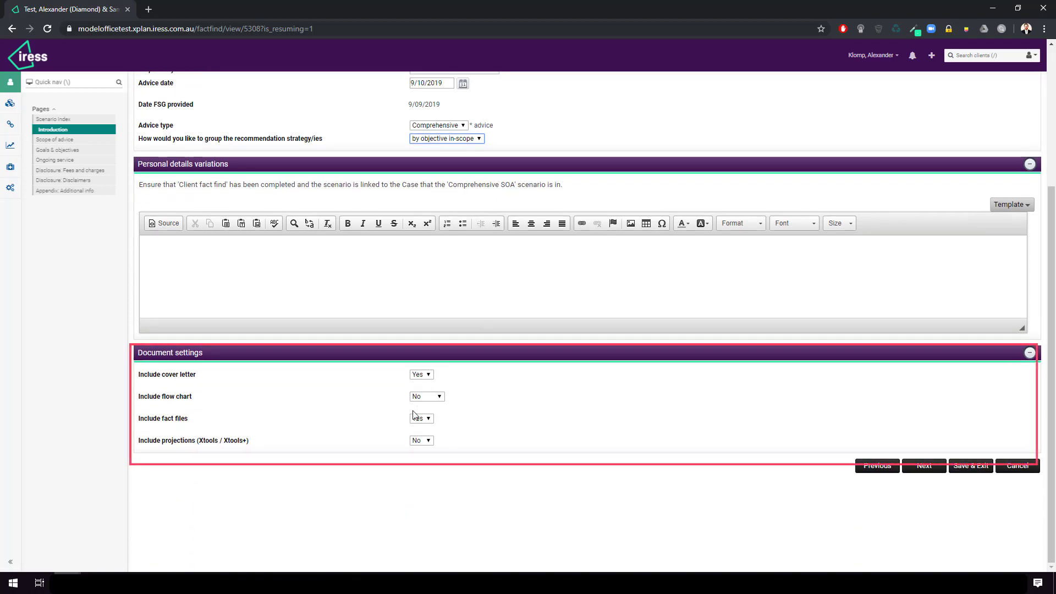
click(440, 397)
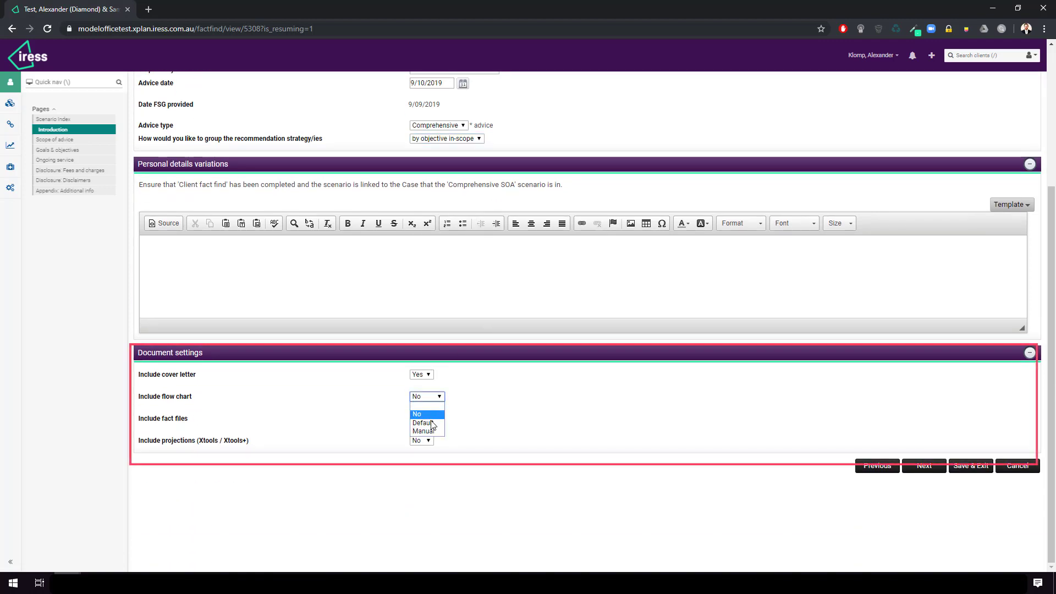
click(484, 399)
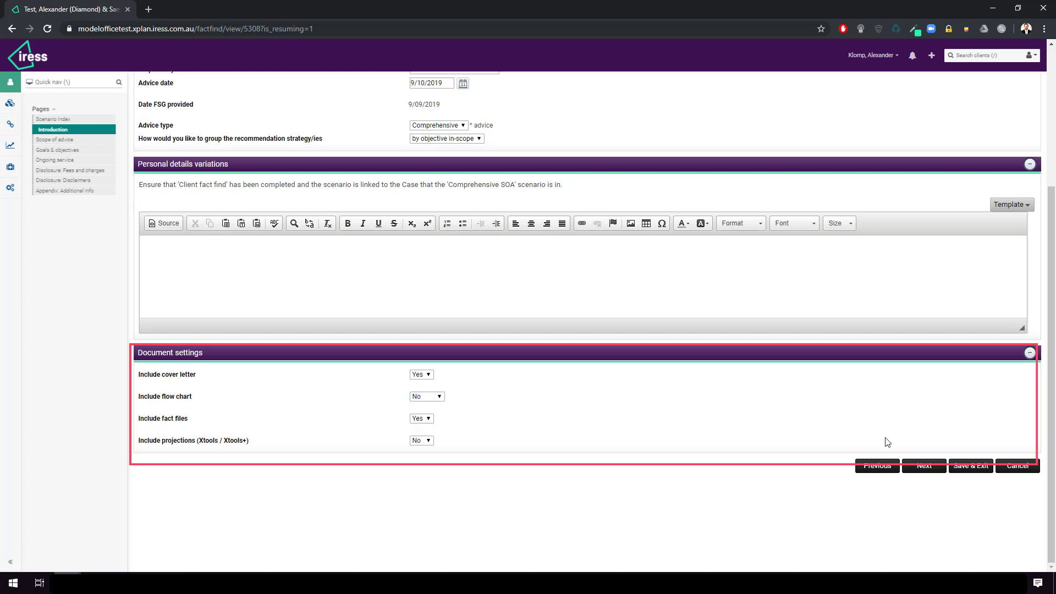
click(422, 441)
click(422, 460)
click(428, 460)
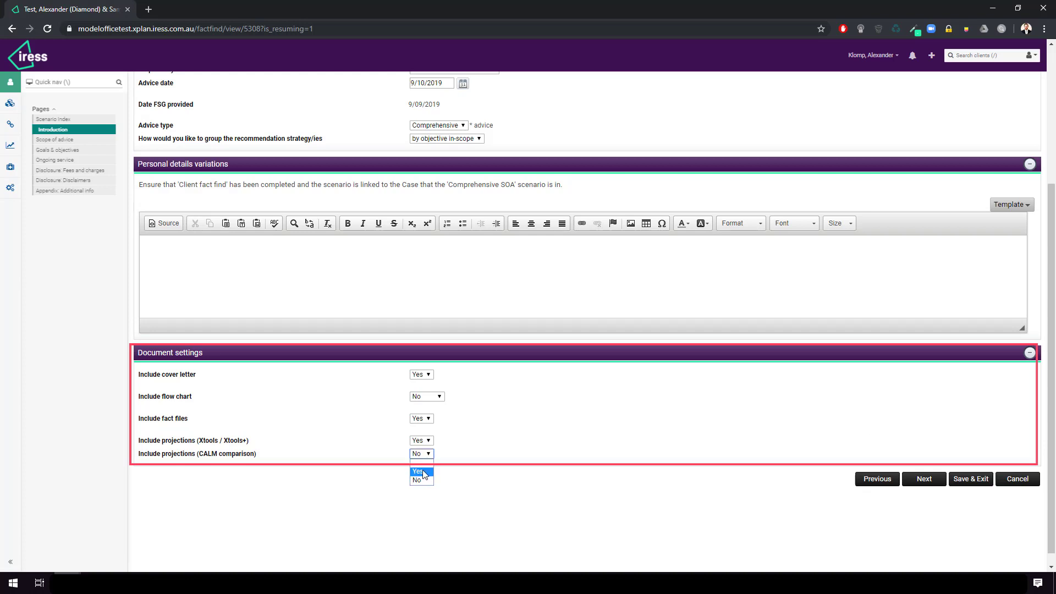
click(425, 469)
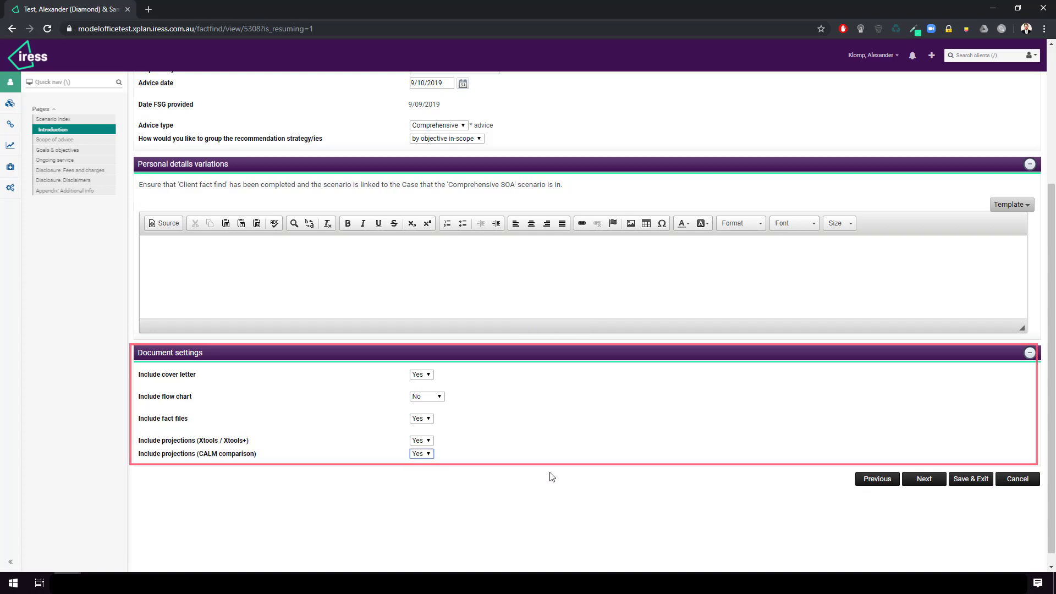
- On the Scope of advice page, move Debt management out of scope and prioritise Super / Retirement first, then Wealth creation / Investment & savings
click(927, 478)
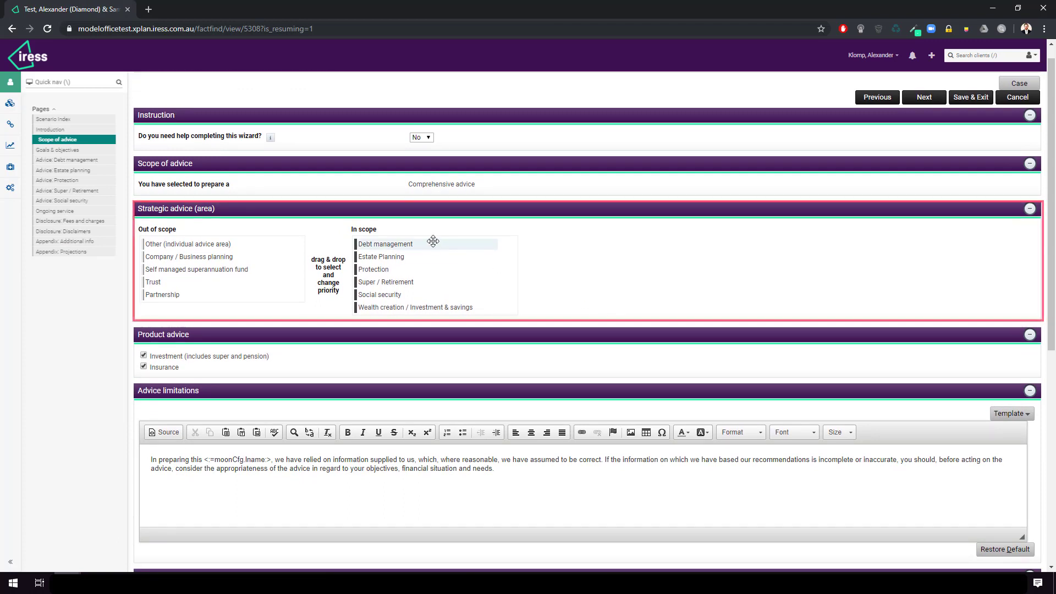
drag(433, 241, 220, 291)
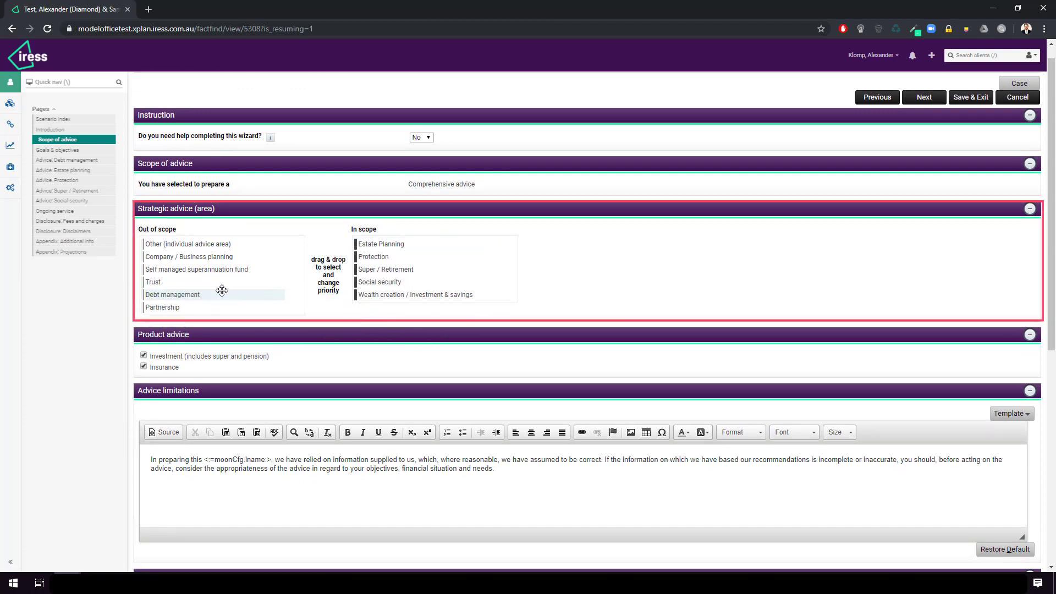
drag(401, 269, 400, 242)
drag(409, 294, 410, 258)
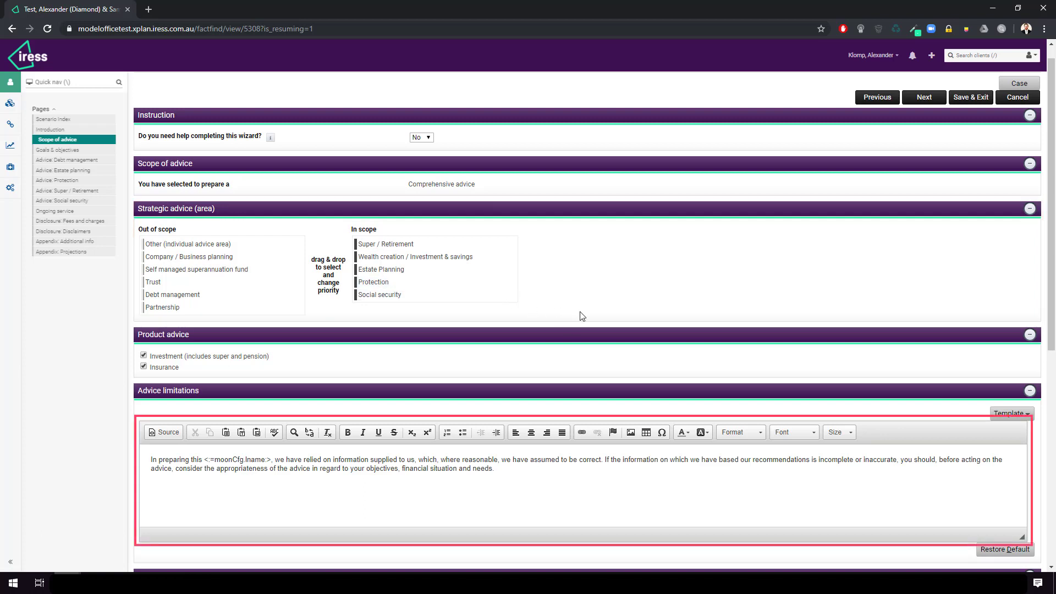
- Advance to the Debt management advice page and start a strategy with option Debt Management and strategy Consolidate your non deductible debt
scroll(582, 317, up, 1)
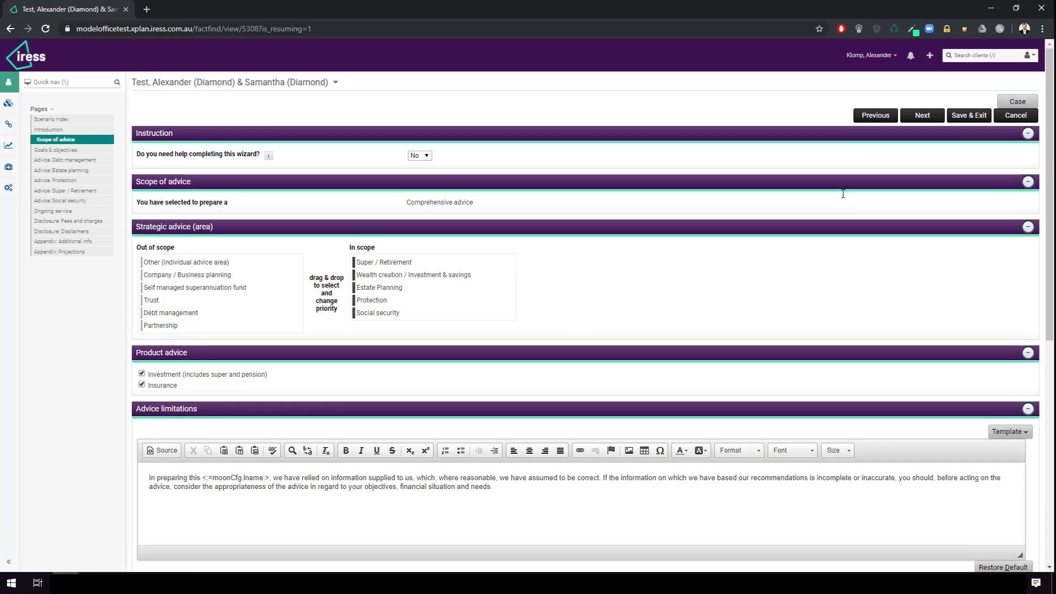
click(922, 118)
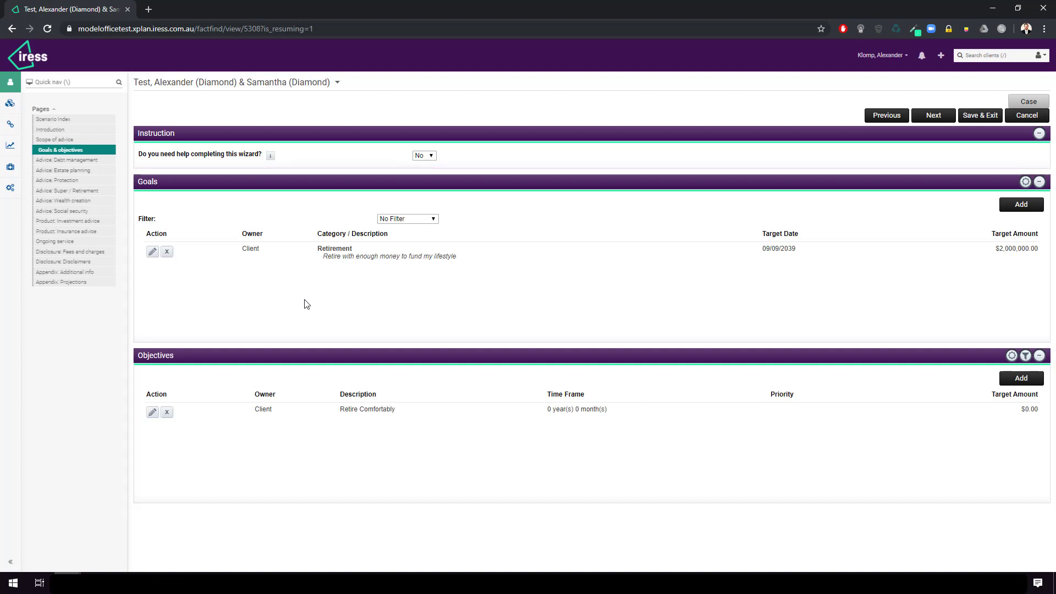
click(926, 116)
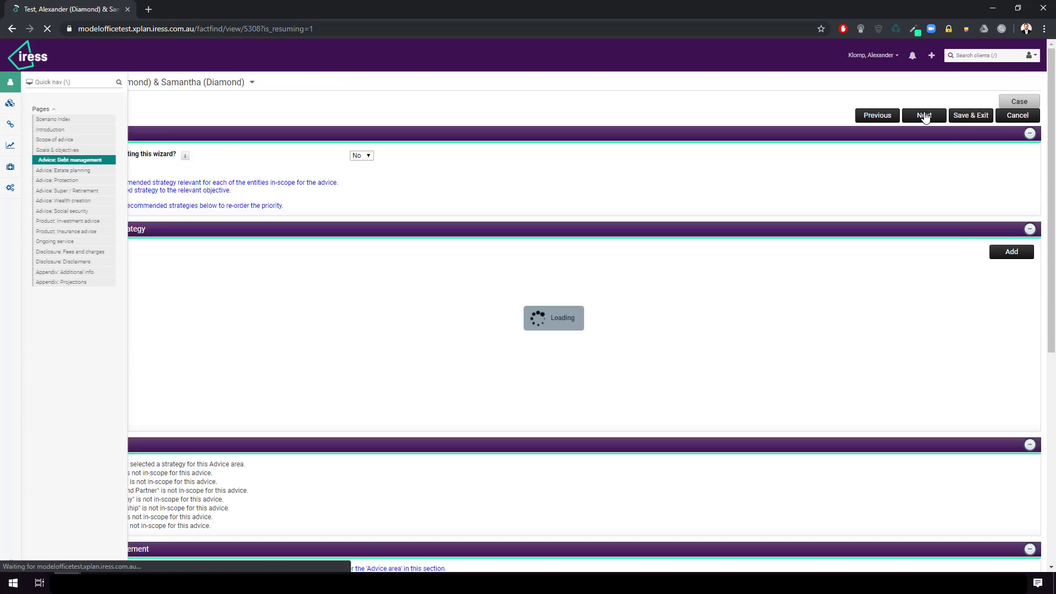
scroll(677, 254, down, 1)
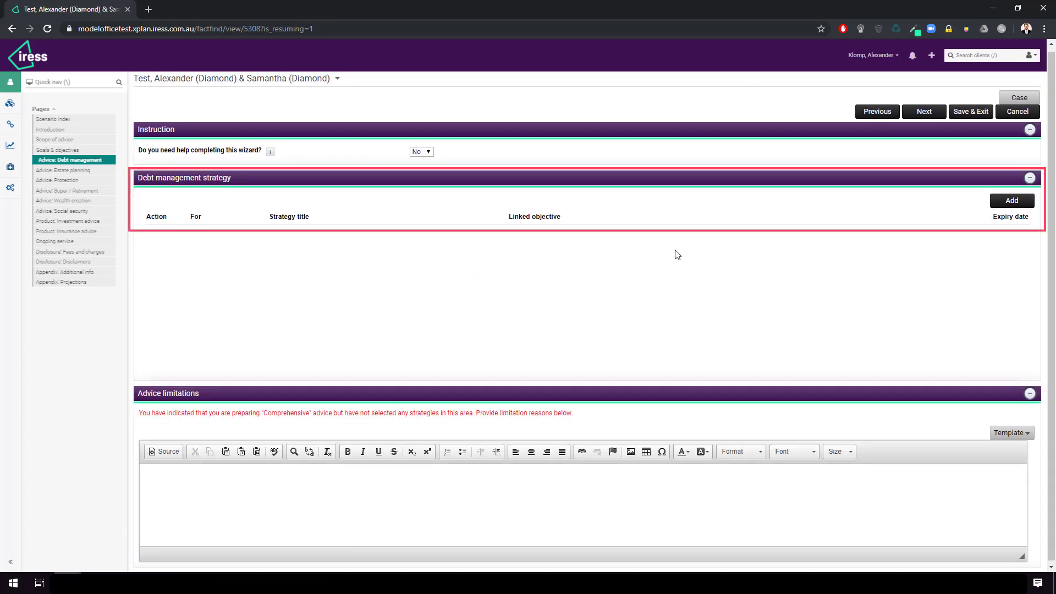
click(1011, 199)
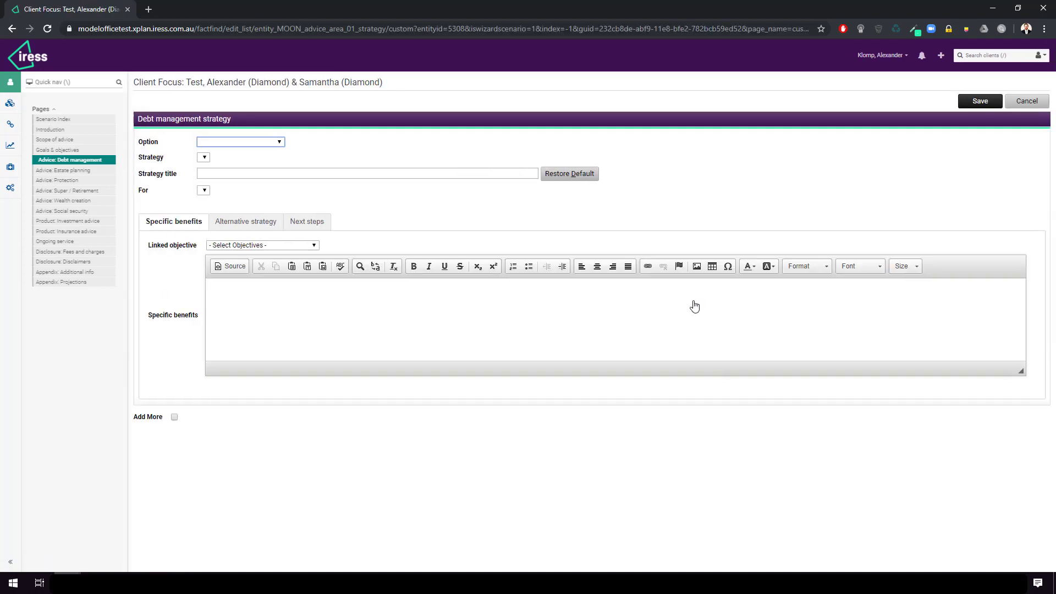
click(272, 141)
click(257, 186)
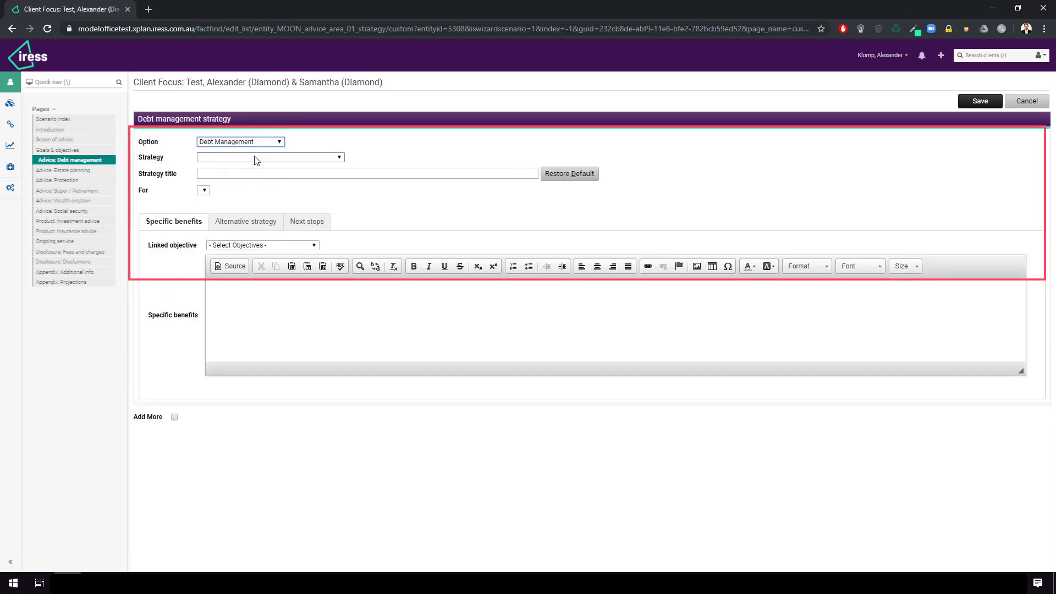
click(256, 158)
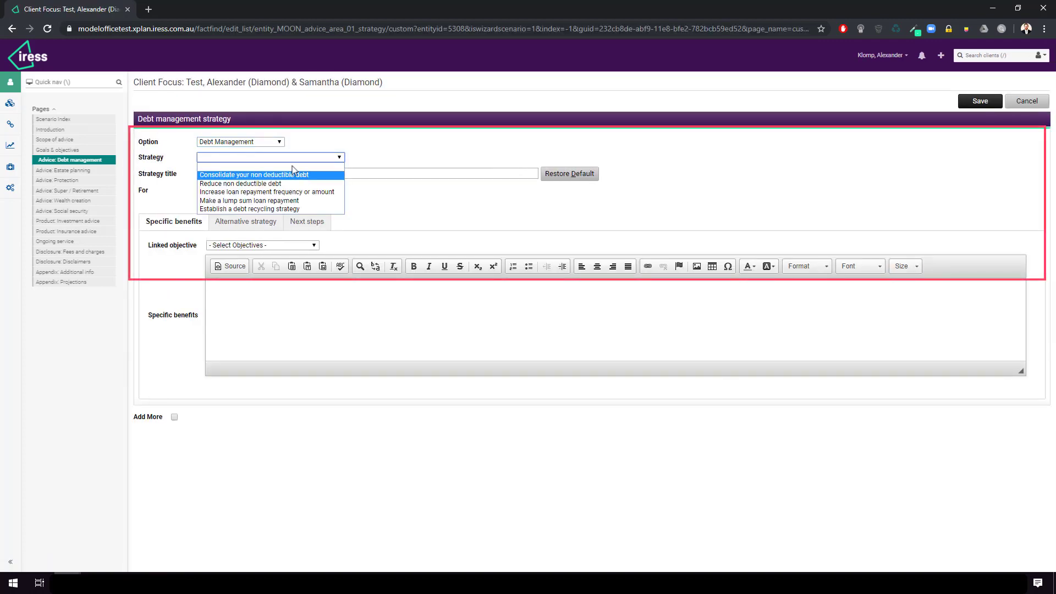
click(324, 175)
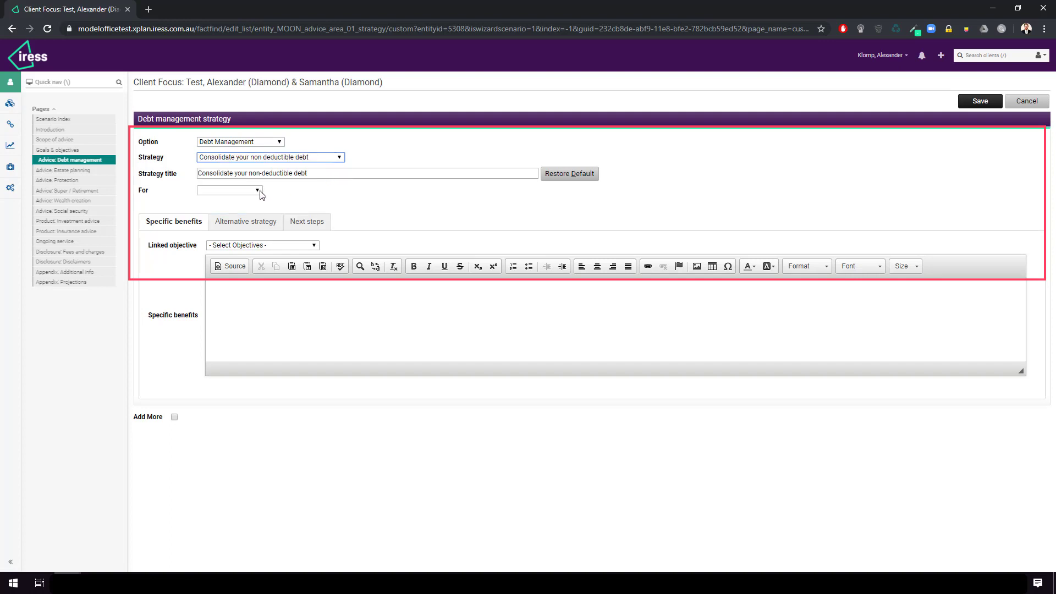
- Assign the debt strategy to the client, link it to the Lifestyle Retire Comfortably objective and save it
click(258, 191)
click(256, 211)
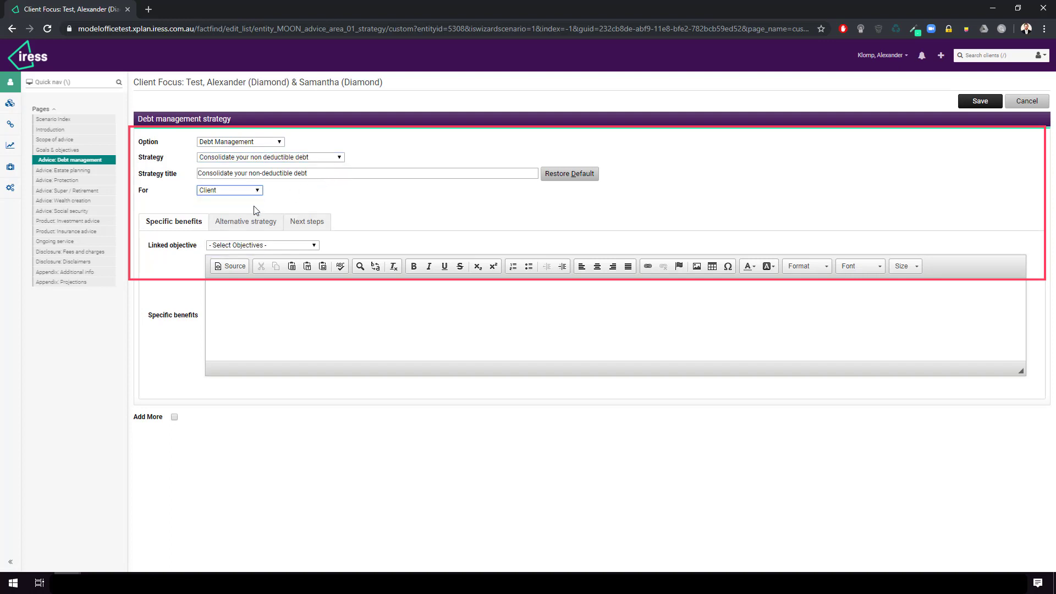
click(273, 245)
click(274, 262)
click(410, 242)
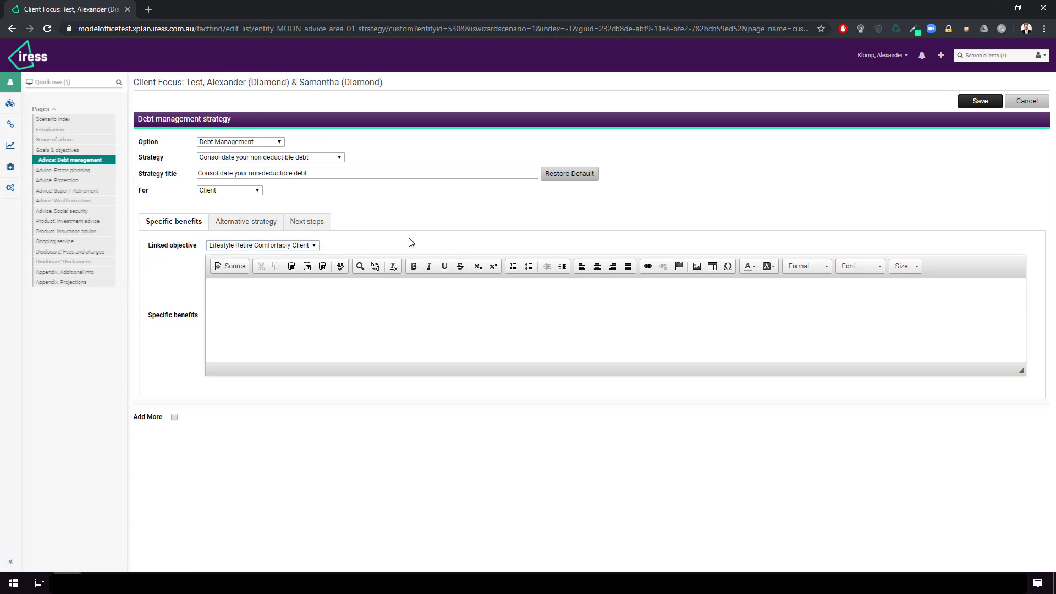
click(980, 101)
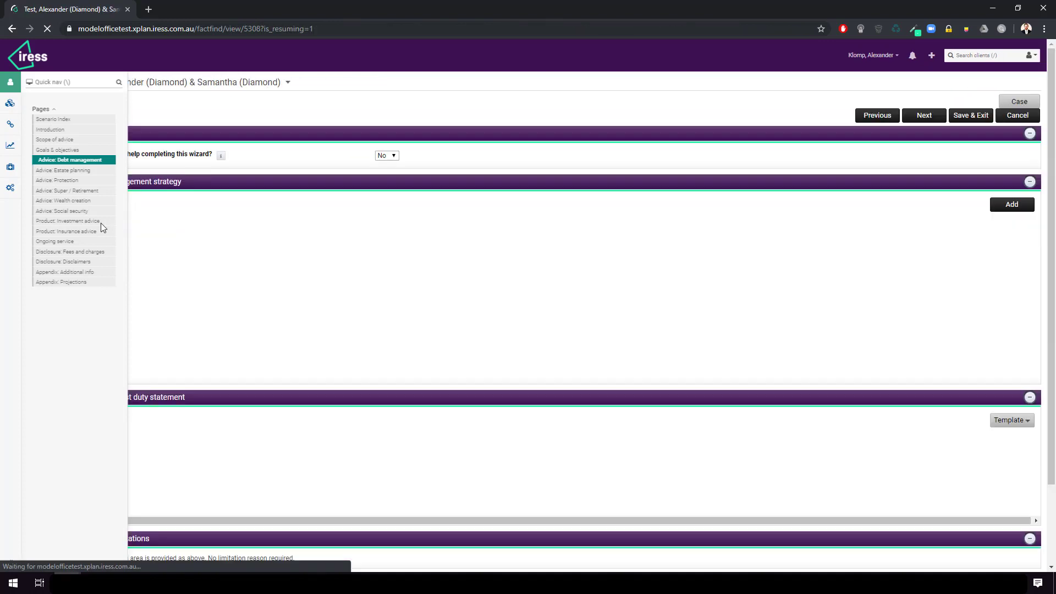
- On the investment product advice page, set the source data to WealthSolver using the scenario New Scenario (Scenario Modelling)
click(101, 222)
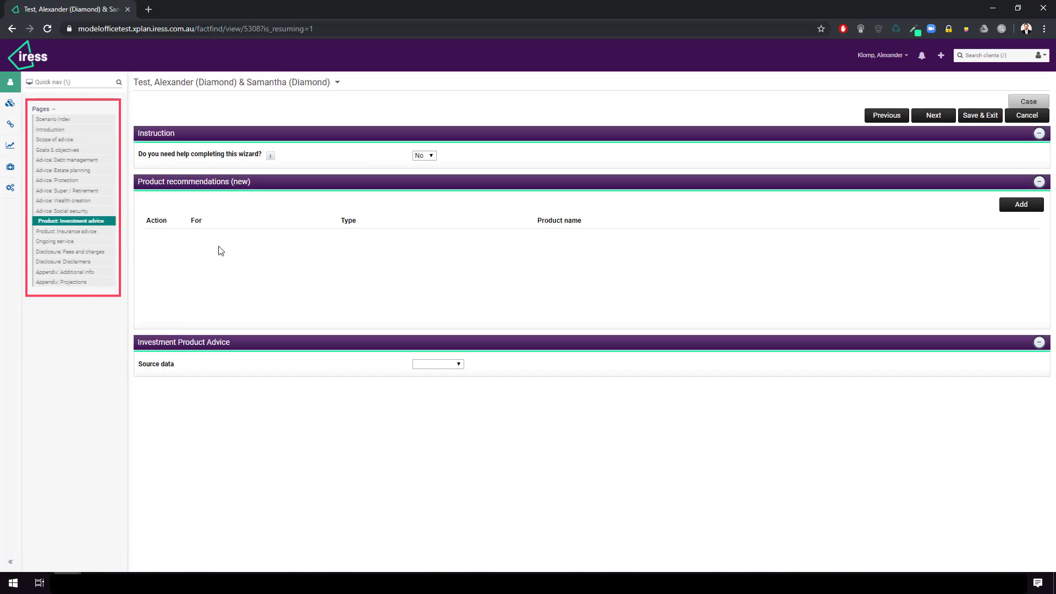
click(434, 365)
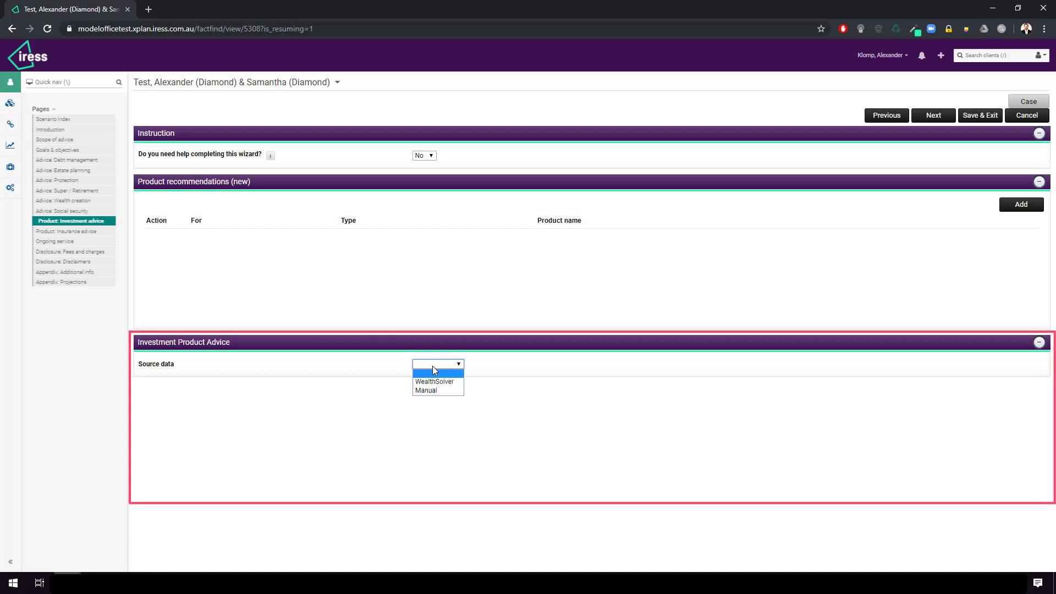
click(435, 381)
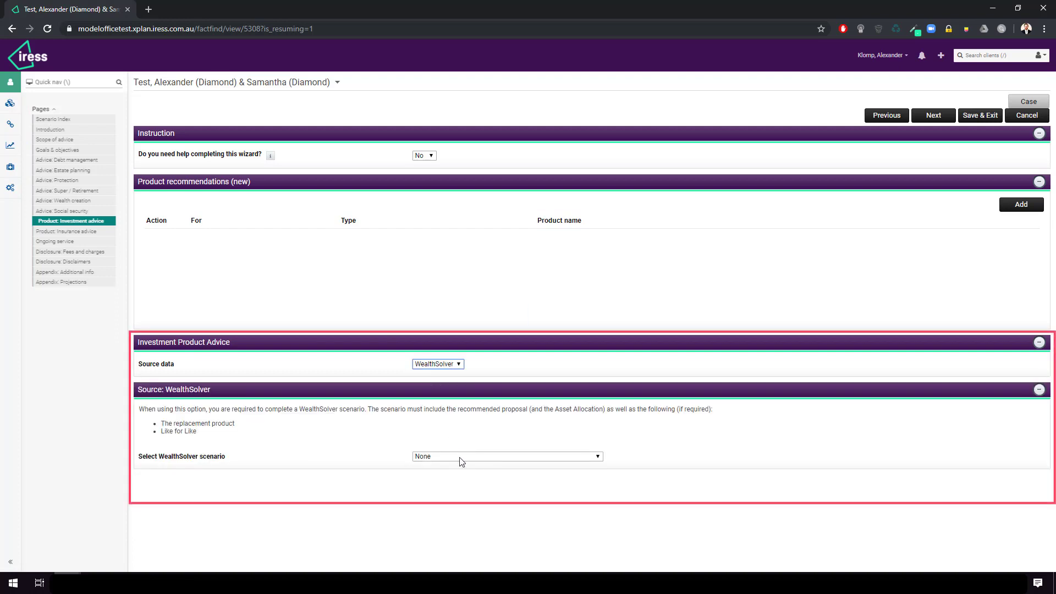
click(460, 457)
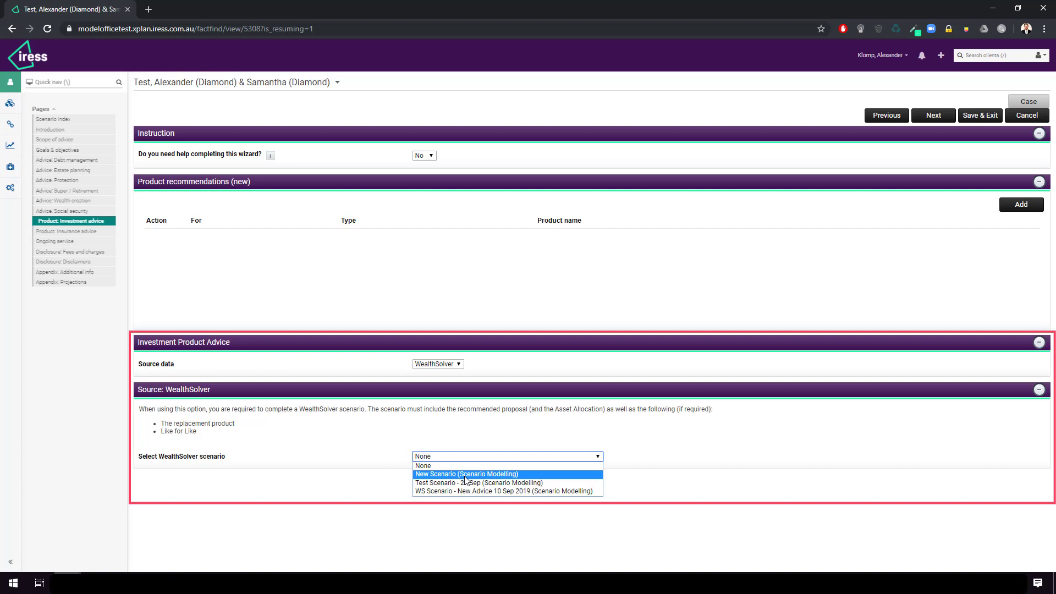
click(464, 476)
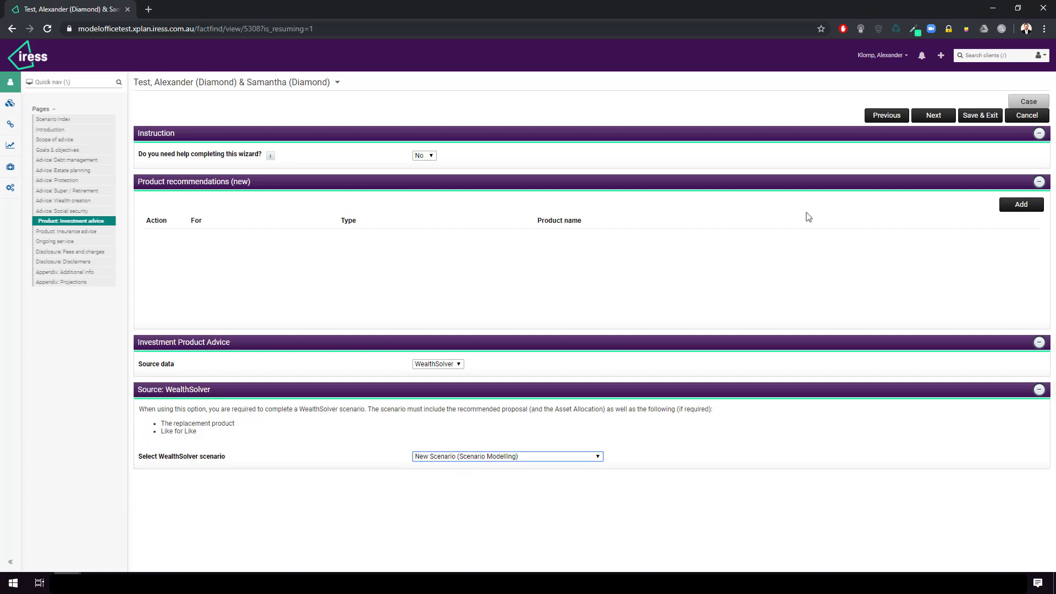
- On the insurance product advice page, set the source data to Risk Researcher and collapse the new product recommendations section
click(933, 117)
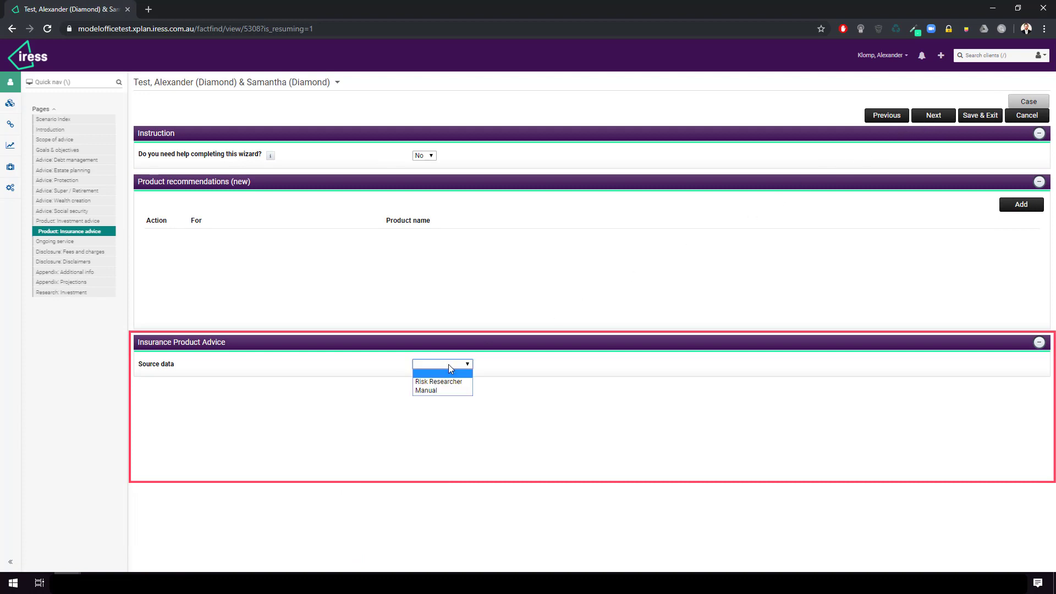
click(448, 382)
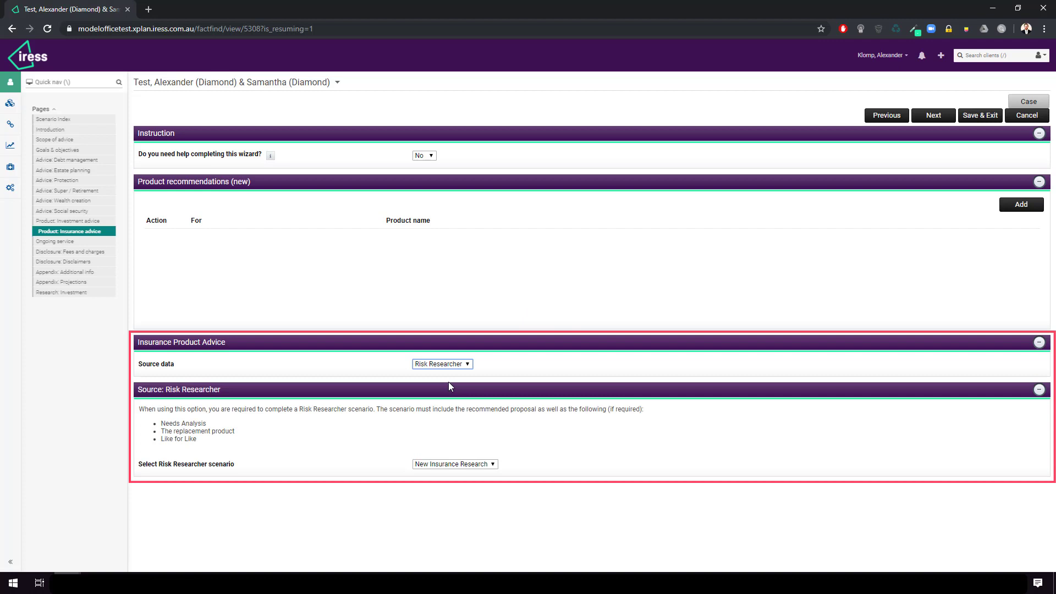
click(1040, 183)
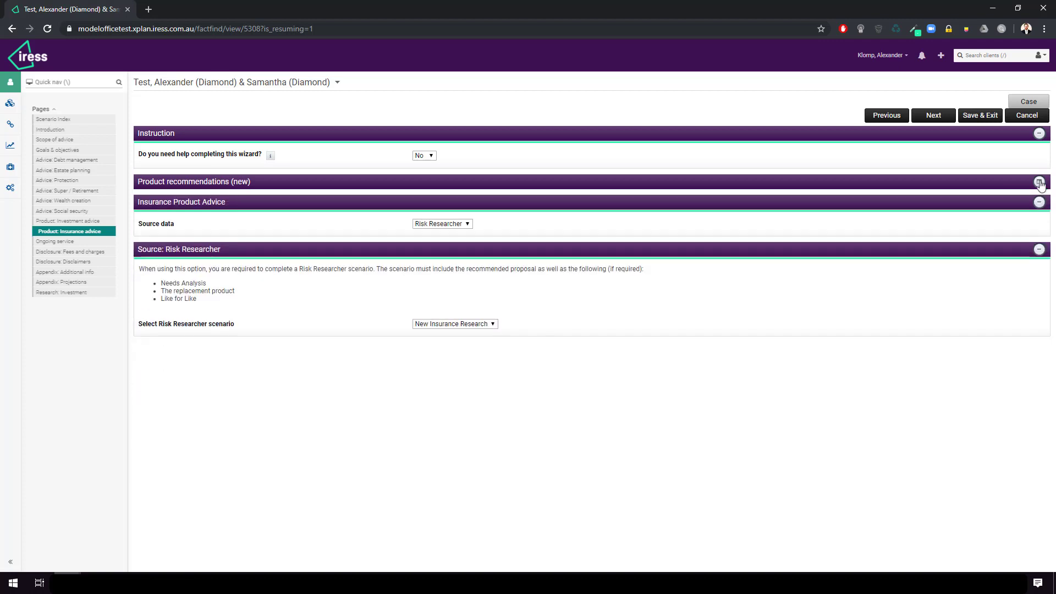
- On the Ongoing service page, select Ongoing Service 1 as the advice service package
click(935, 115)
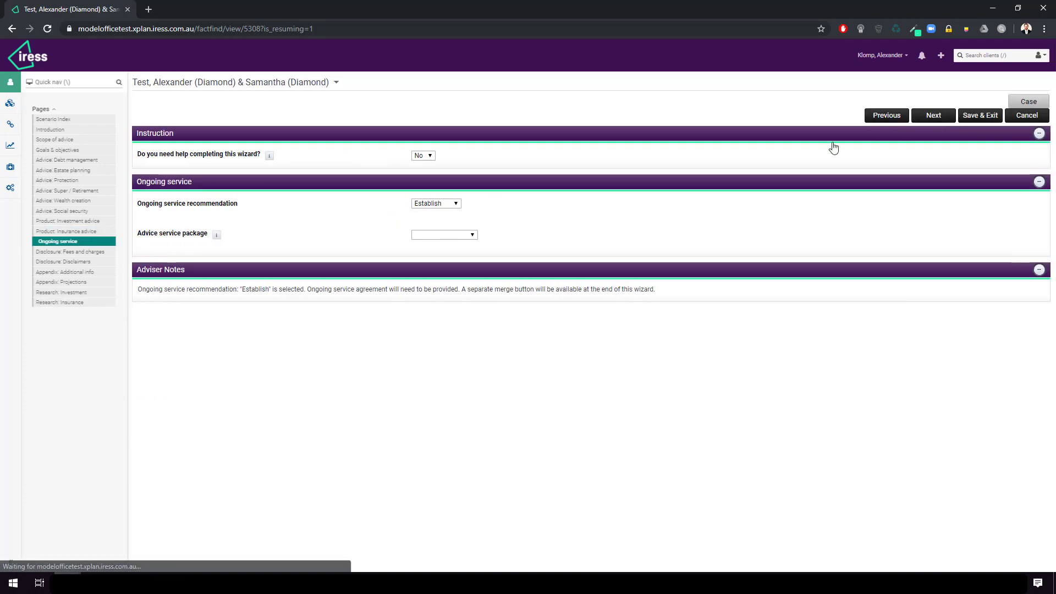
click(450, 235)
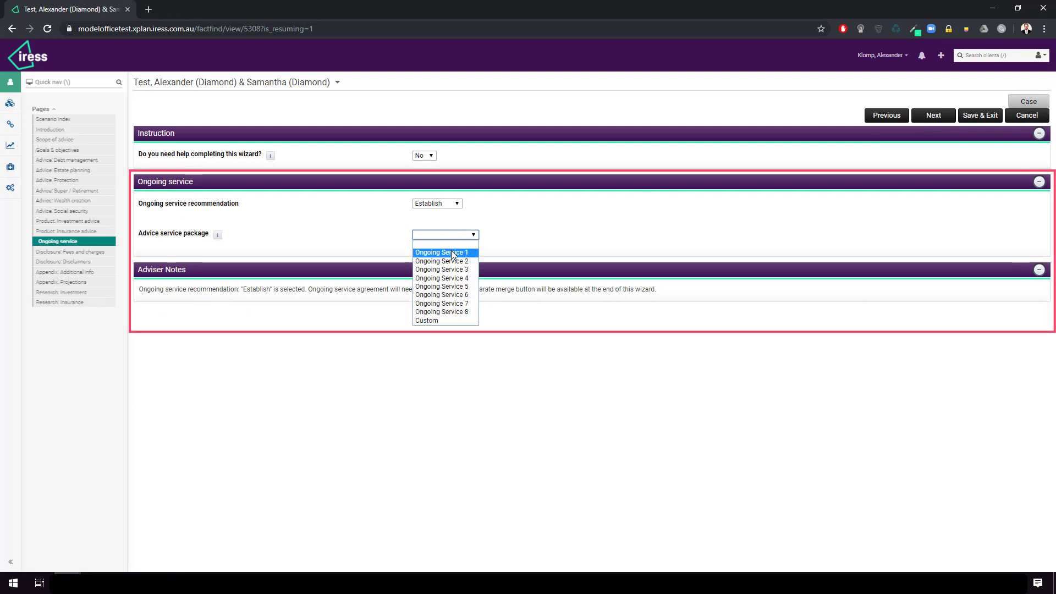
click(451, 251)
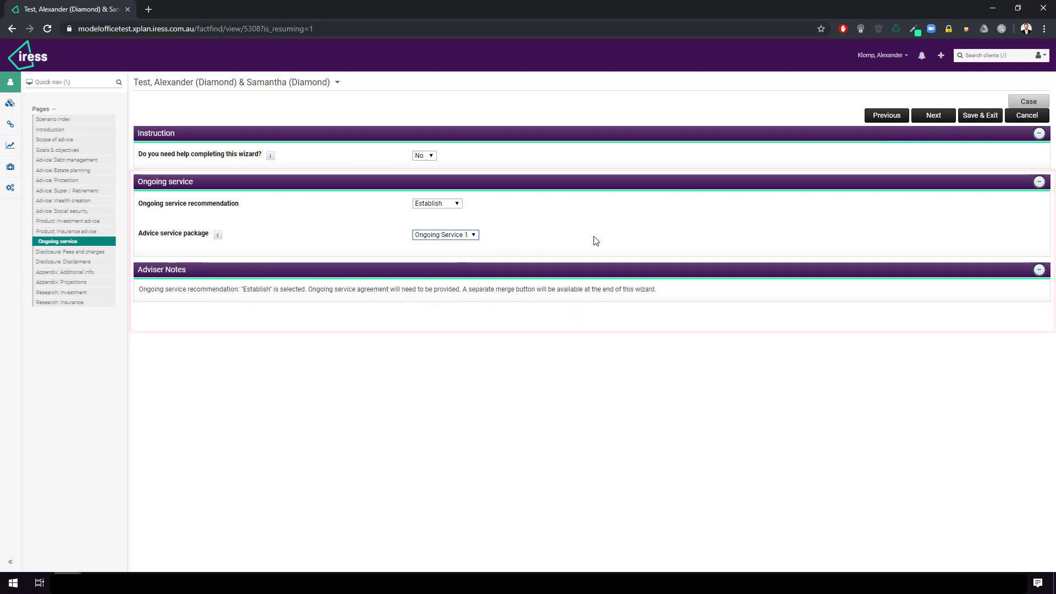
- On the Fees and charges page, start an additional fee for Both with type Initial fee and subtype Plan Fee
click(934, 115)
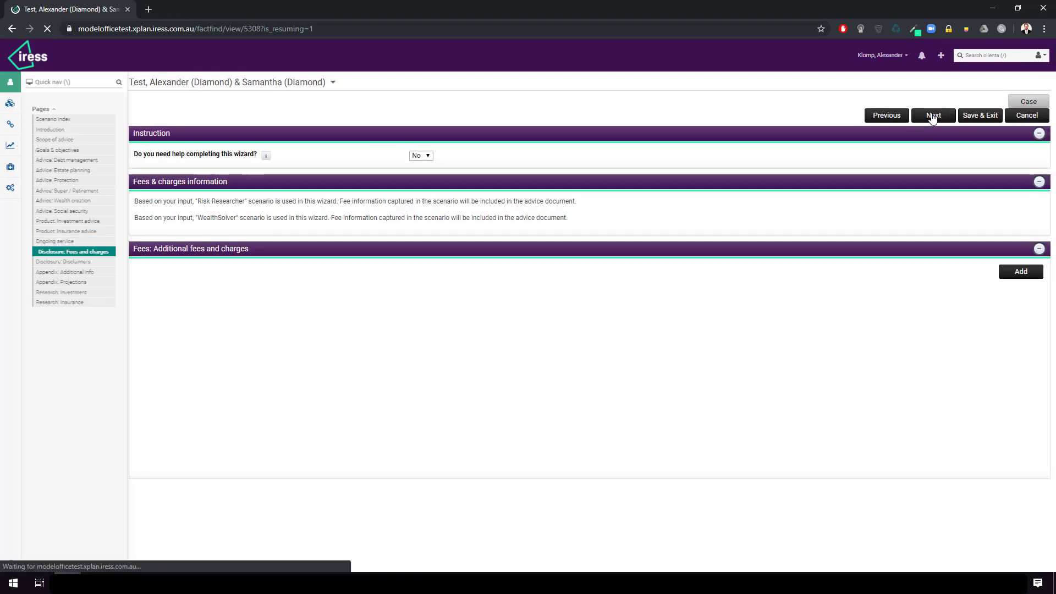
click(1020, 272)
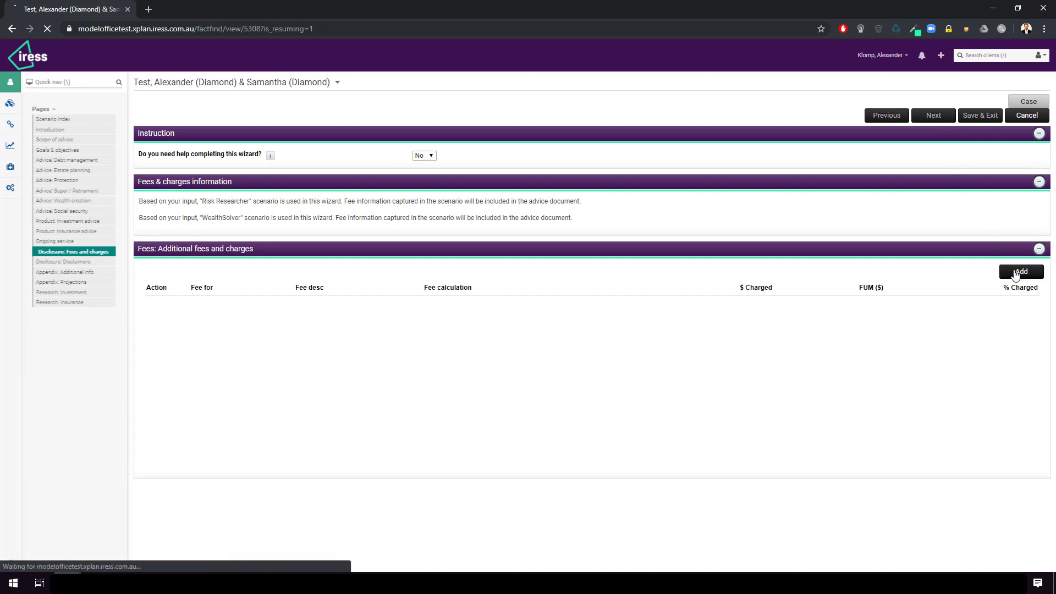
click(223, 144)
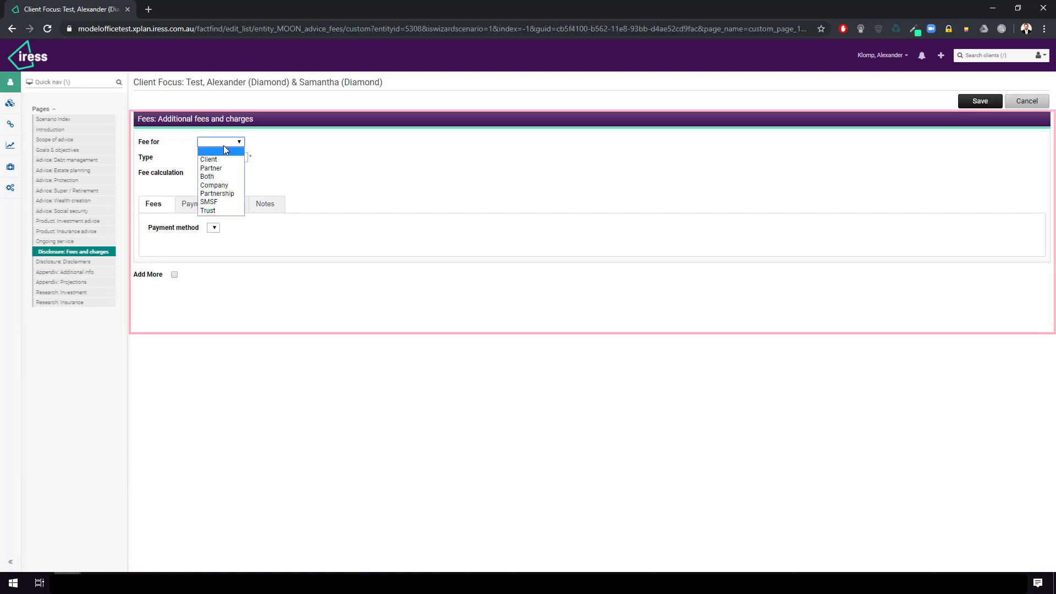
click(224, 177)
click(234, 157)
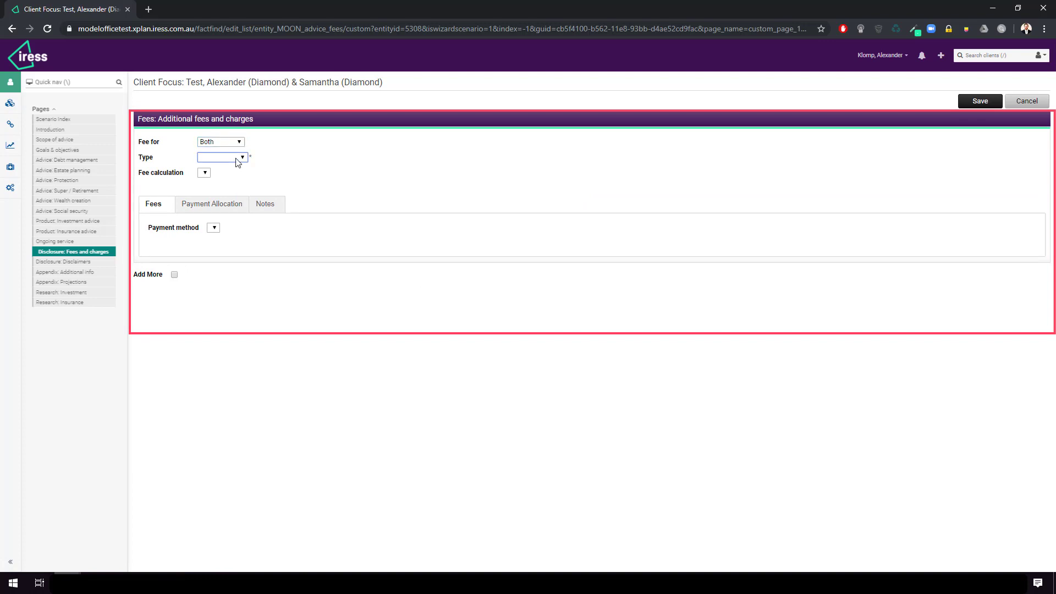
click(231, 175)
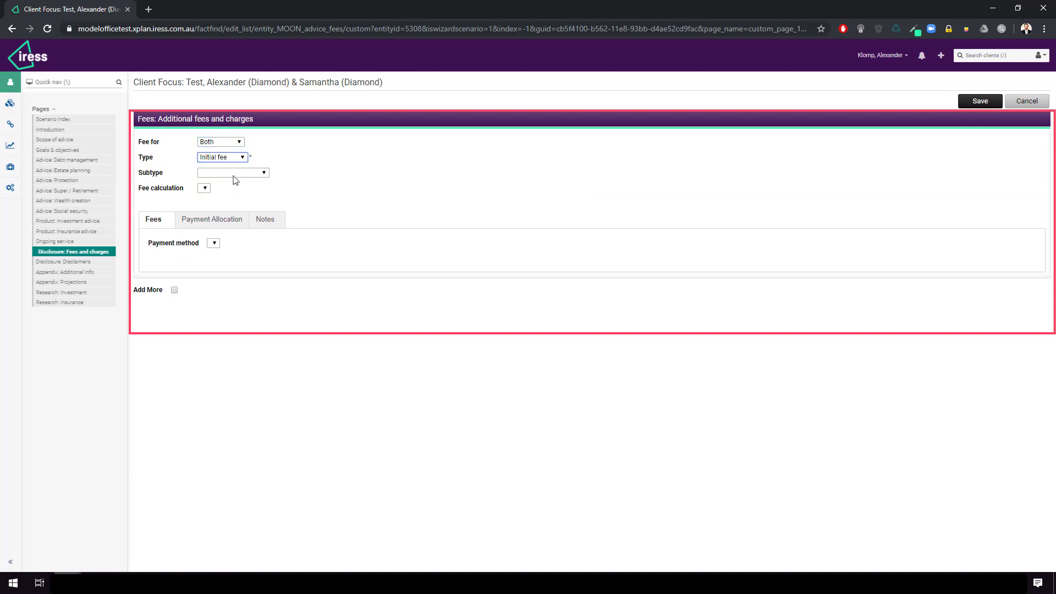
click(233, 174)
click(234, 192)
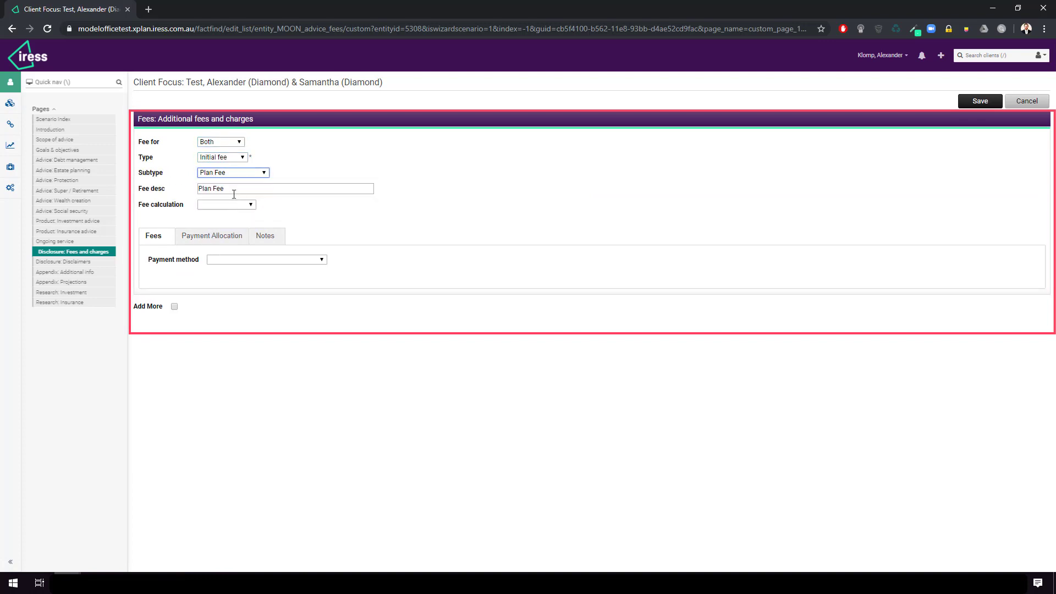
- Give the plan fee a Flat calculation of $2,000 paid By Direct Debit and save it
click(223, 205)
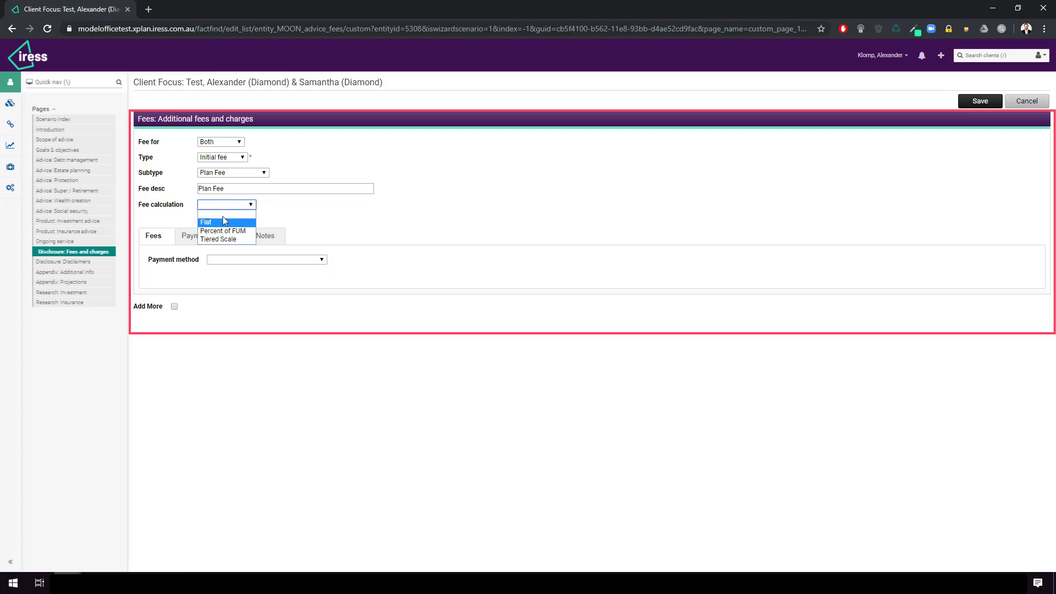
click(224, 222)
click(251, 260)
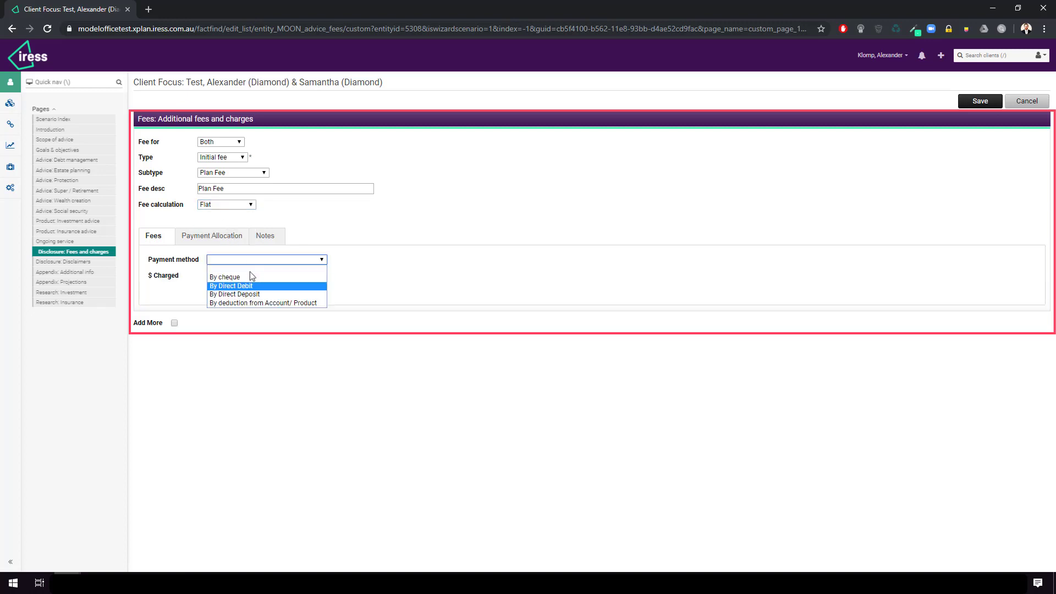
click(251, 285)
click(253, 275)
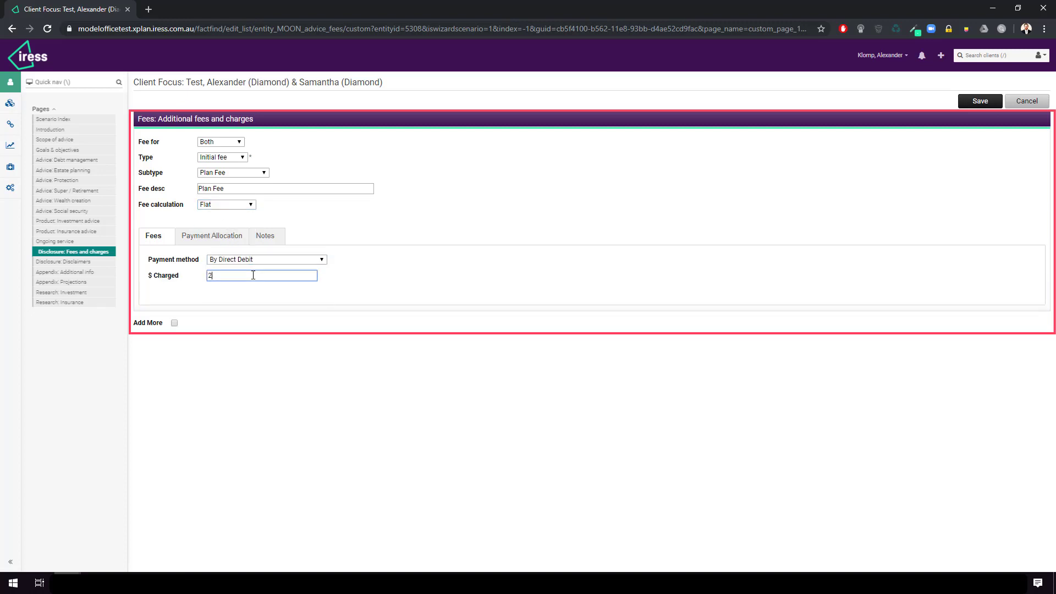
click(975, 105)
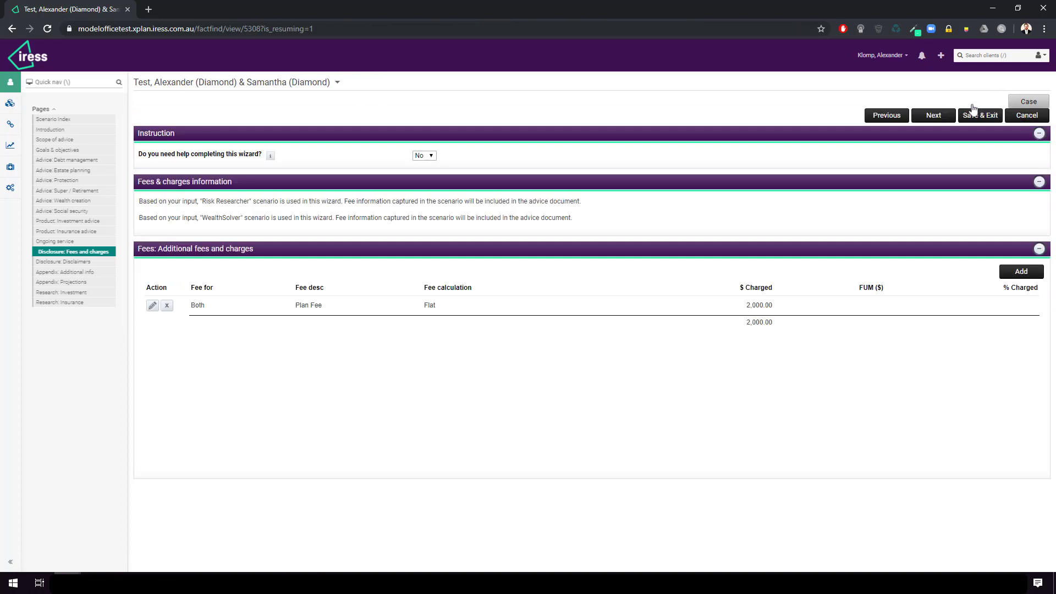
- On the Disclaimers page, set Include other benefits we receive to Yes
click(948, 116)
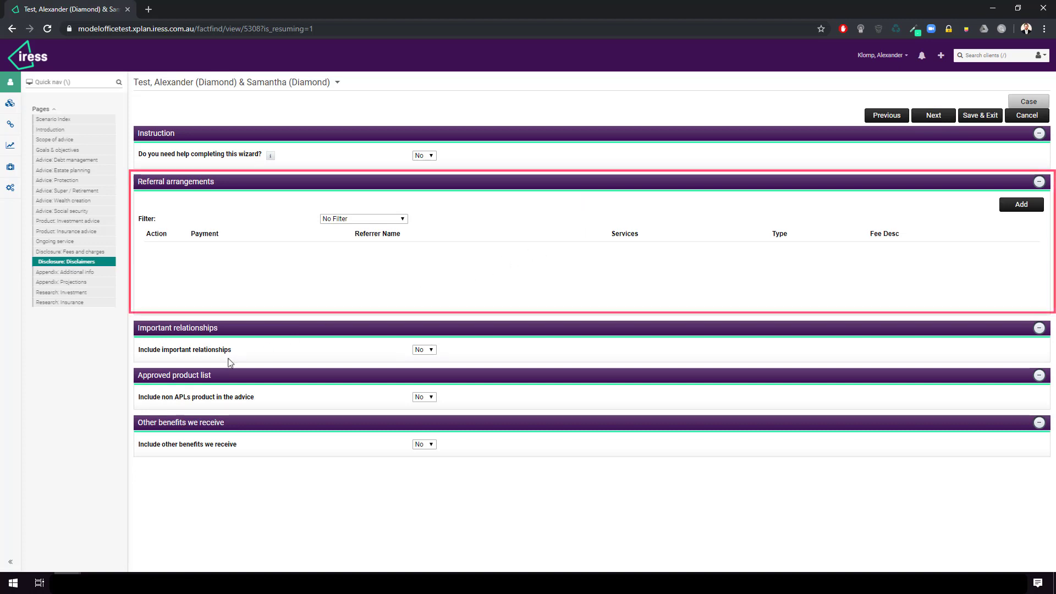
click(426, 448)
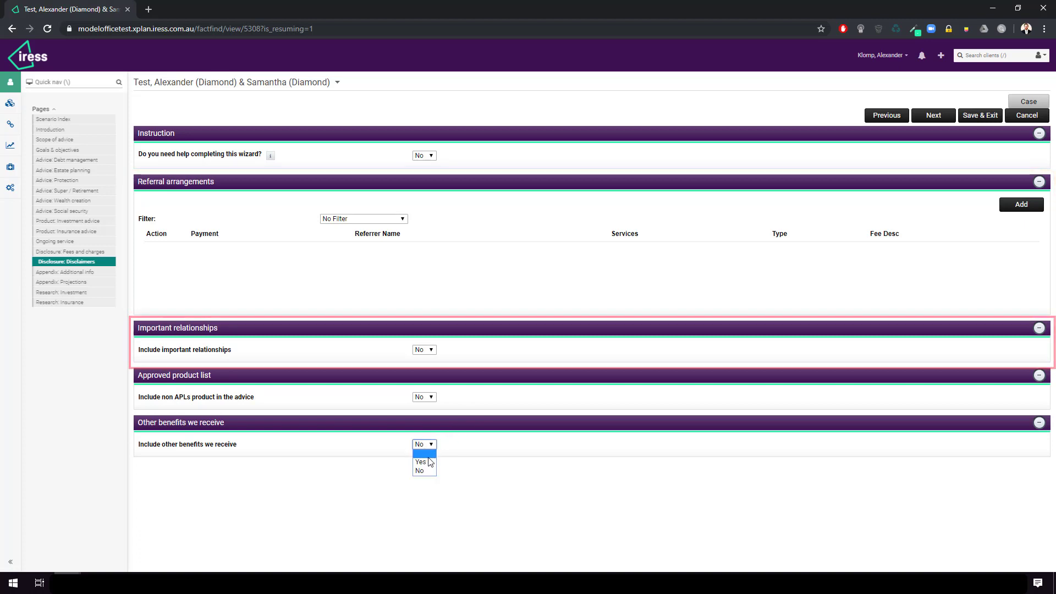
click(426, 461)
scroll(520, 448, down, 1)
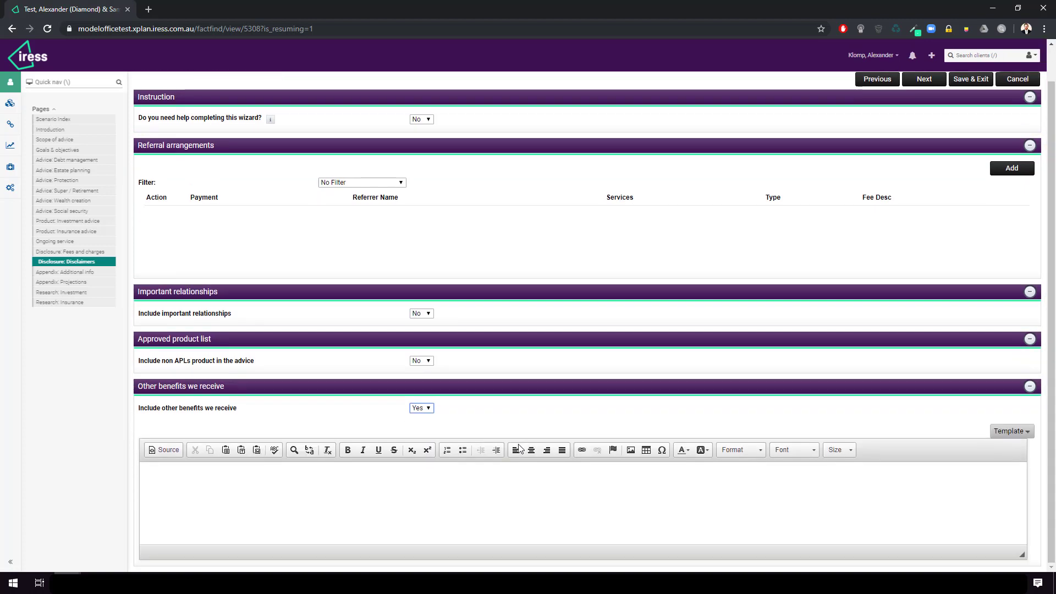
- Continue to the Projections appendix and start an XTools+ projection with sub-source CALM and output Chart - Consolidated
click(924, 79)
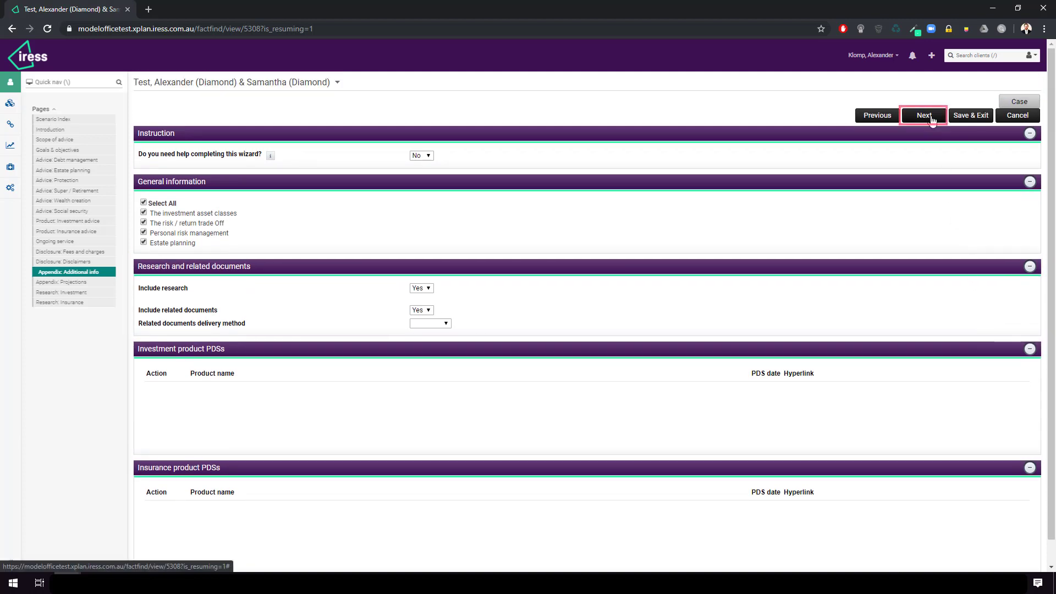
click(931, 118)
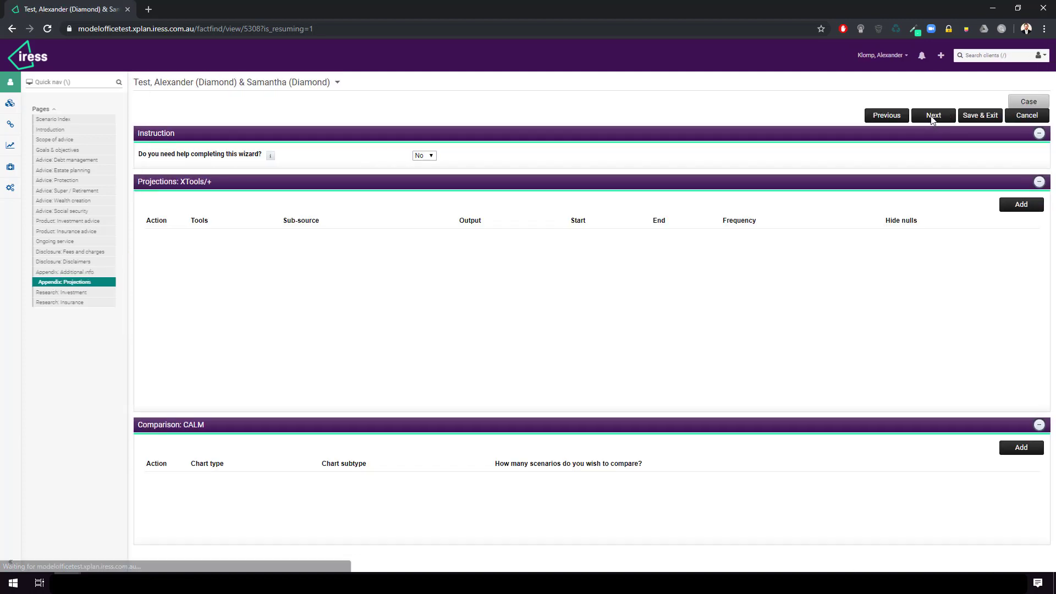
click(1023, 205)
click(219, 141)
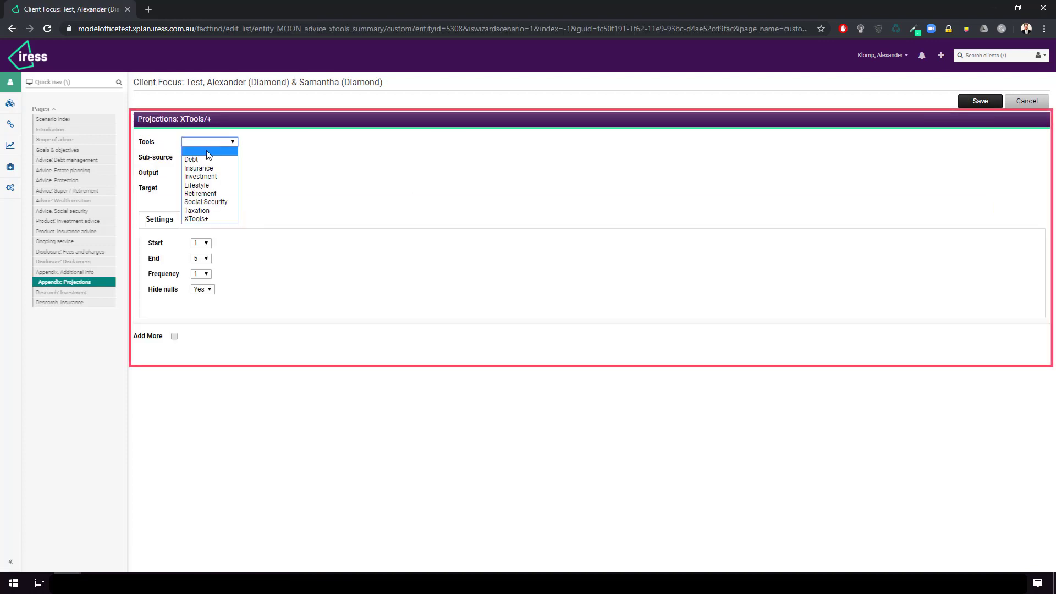
click(221, 221)
click(206, 172)
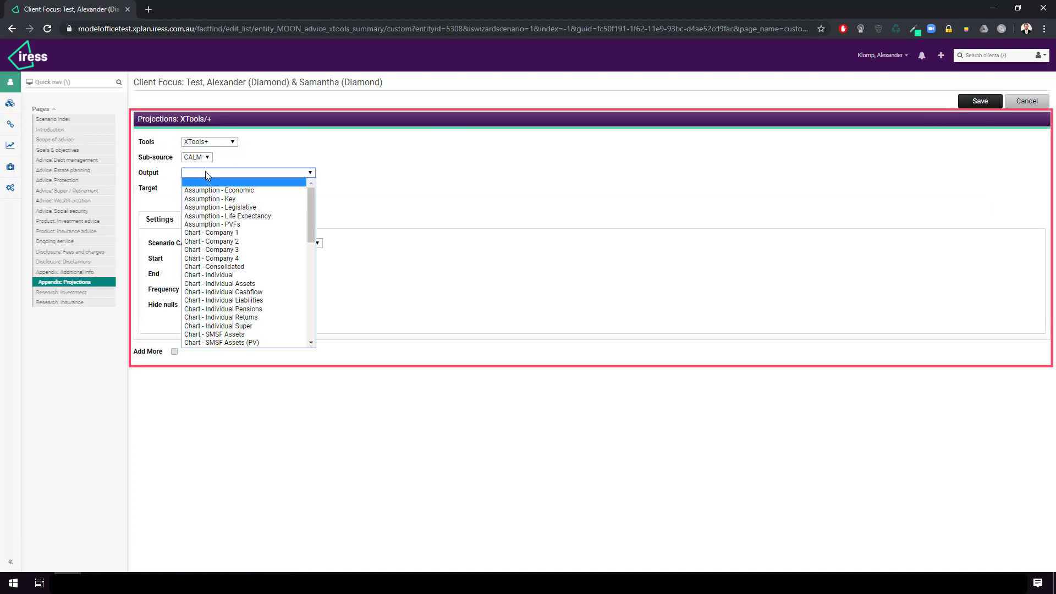
click(262, 267)
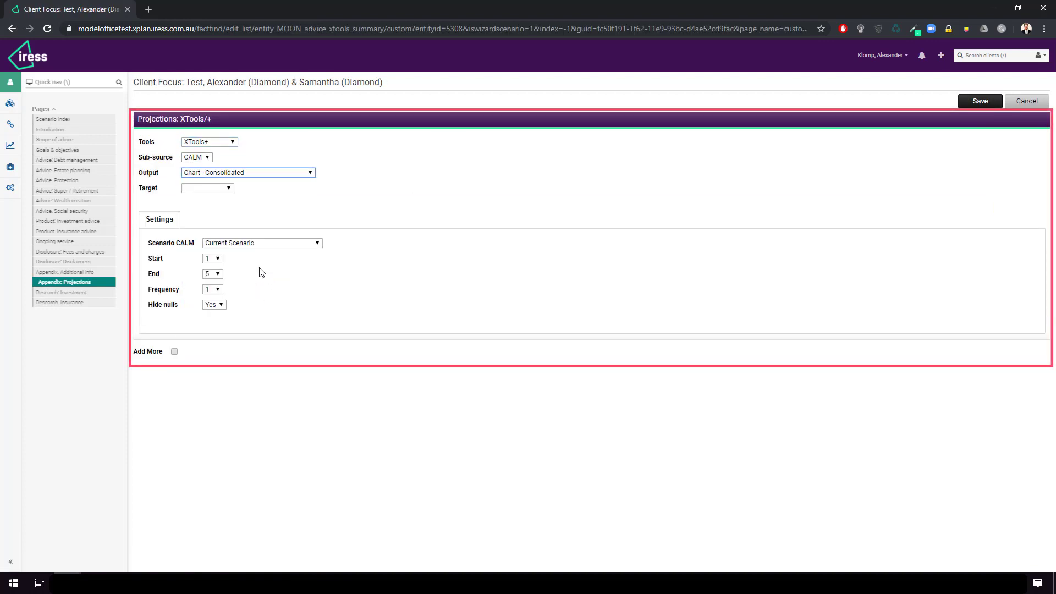
- Set the projection's target to Net Assets and save the projection
click(226, 188)
click(225, 207)
click(225, 189)
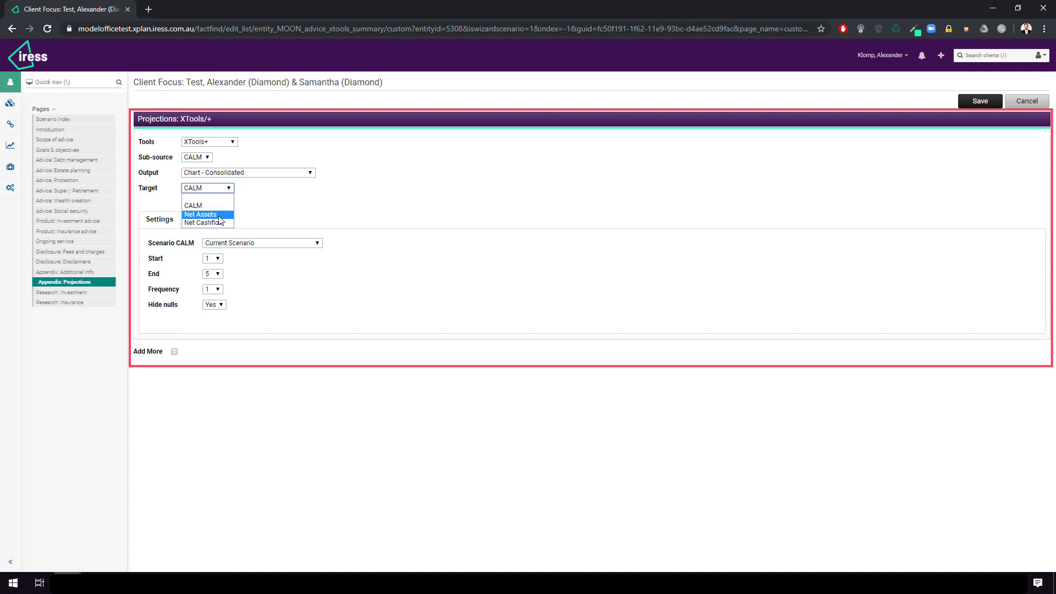
click(220, 215)
click(980, 100)
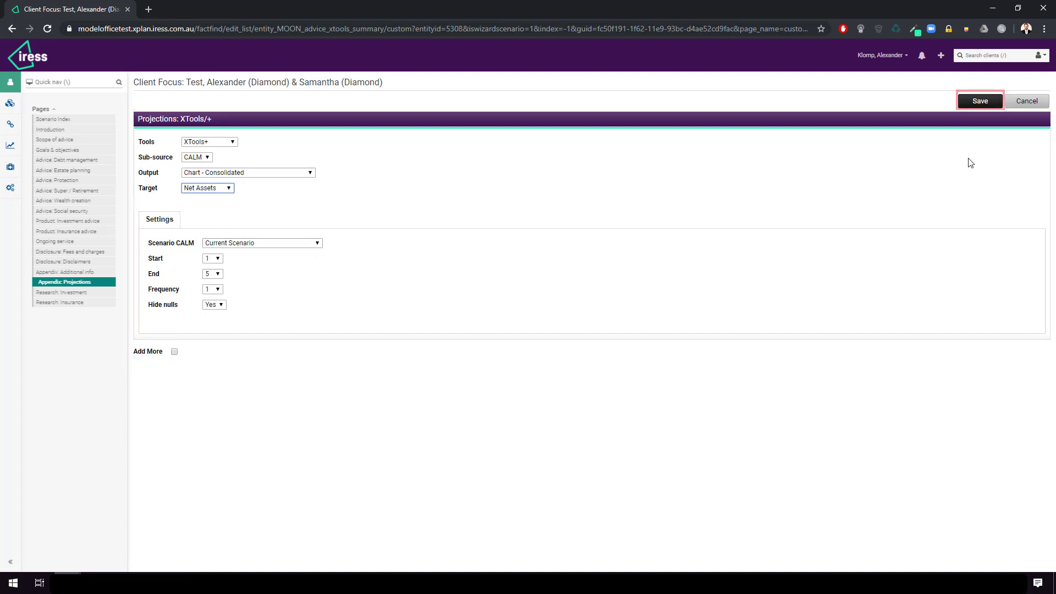
- Continue to the insurance research page and set the First year, First year summary and Cumulative premium estimates to Yes
click(942, 118)
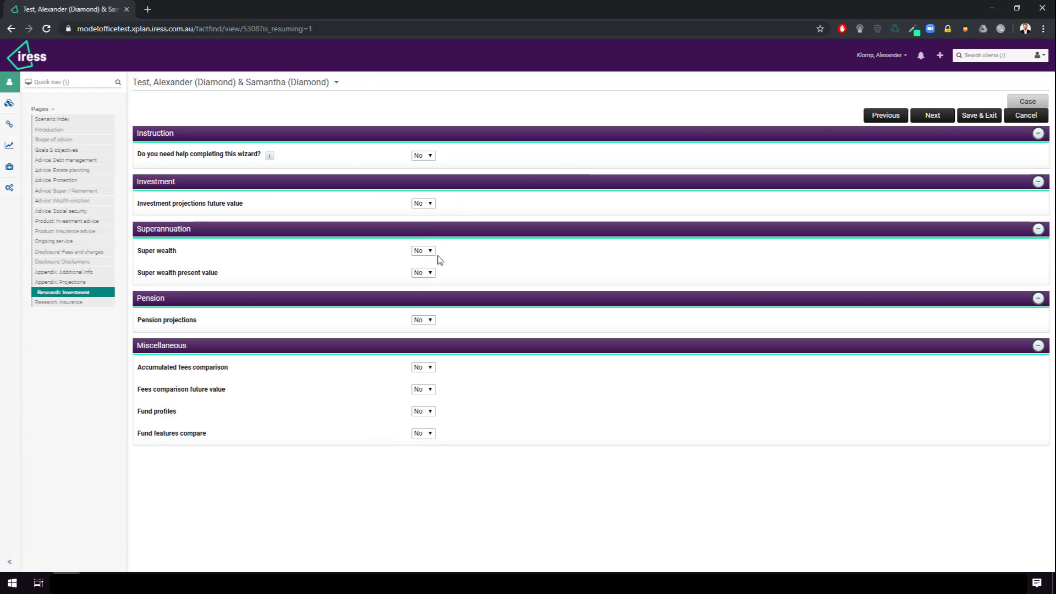
click(934, 115)
scroll(568, 266, down, 2)
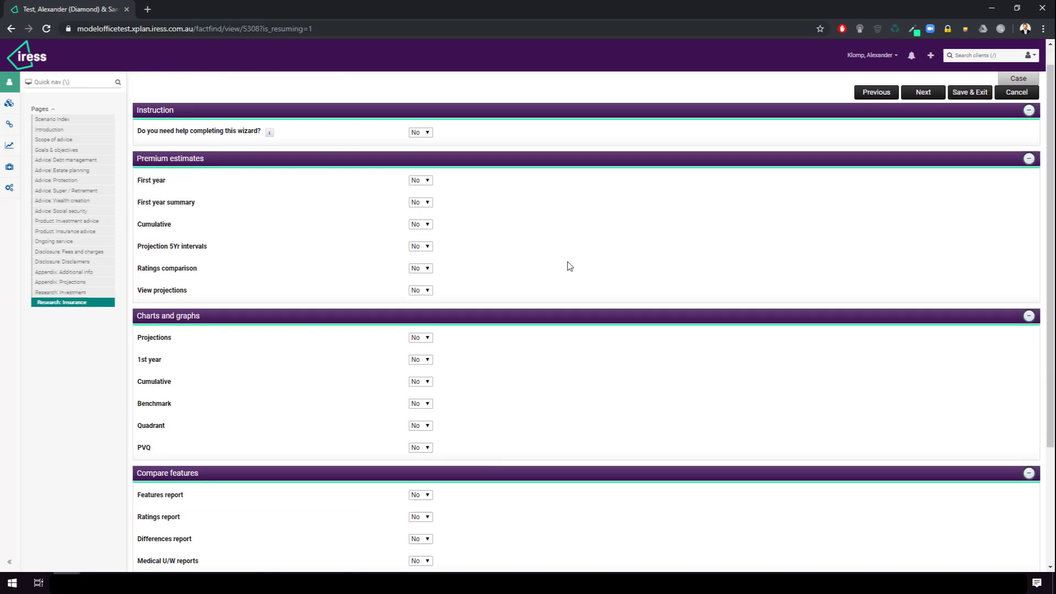
scroll(569, 266, up, 1)
click(420, 149)
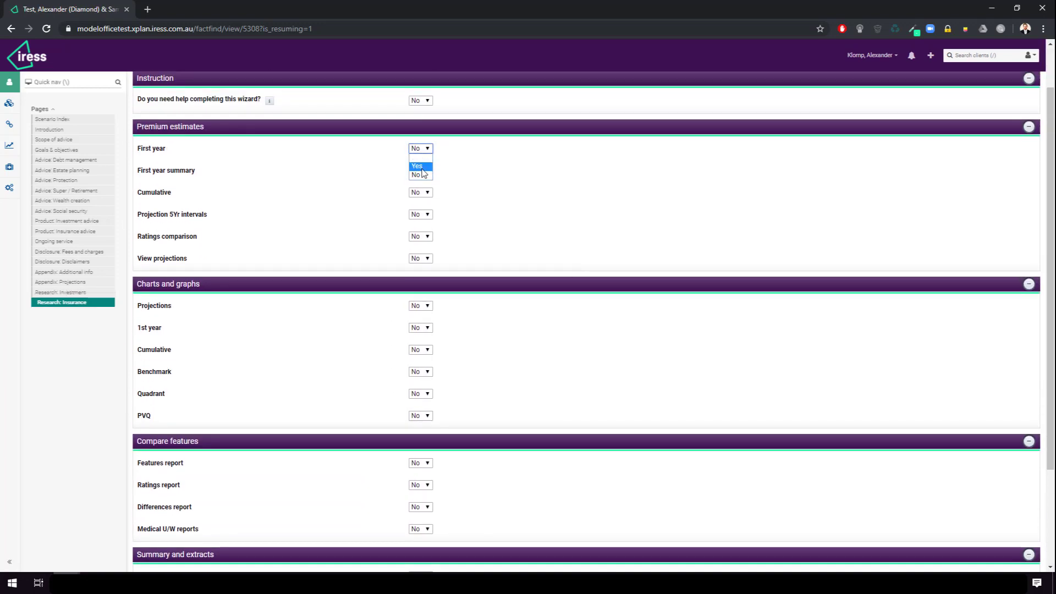
click(418, 167)
click(421, 183)
click(421, 202)
click(425, 206)
click(426, 227)
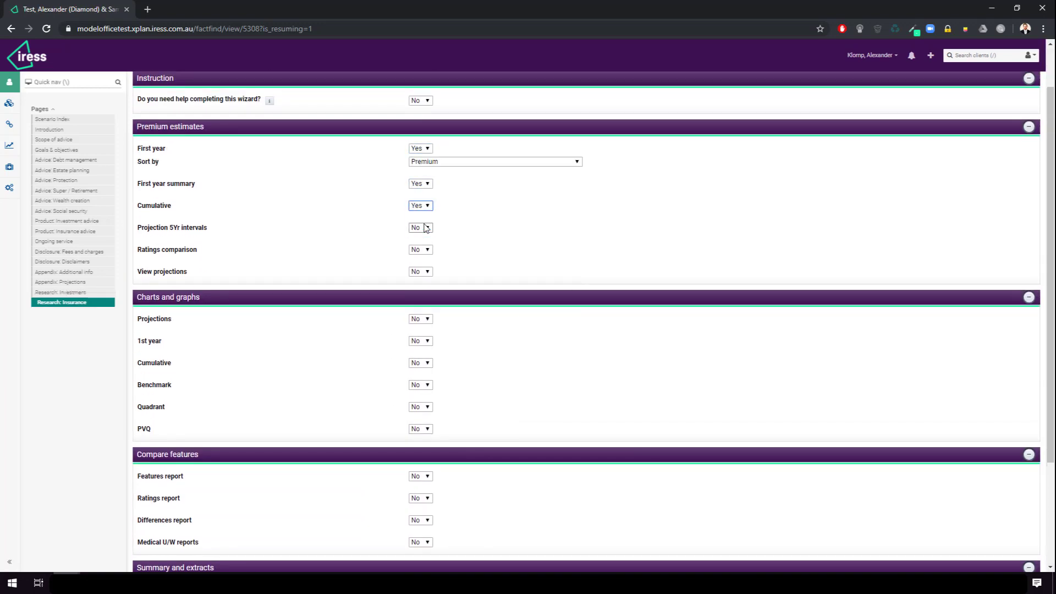
- Under Compare features, set the Features report, Ratings report and Differences report to Yes
scroll(445, 267, down, 3)
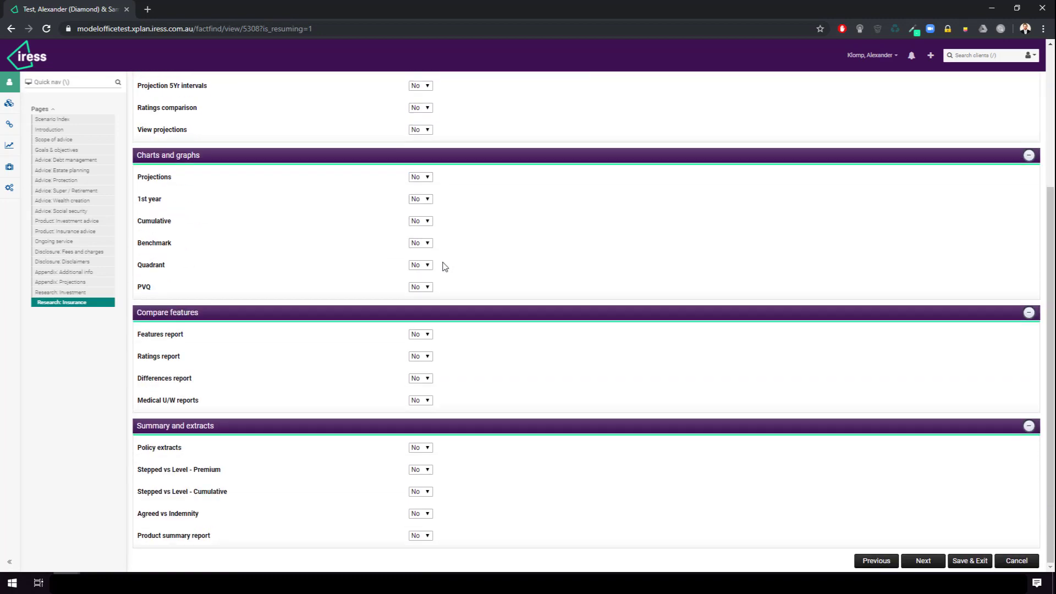
click(425, 335)
click(423, 354)
click(421, 357)
click(421, 375)
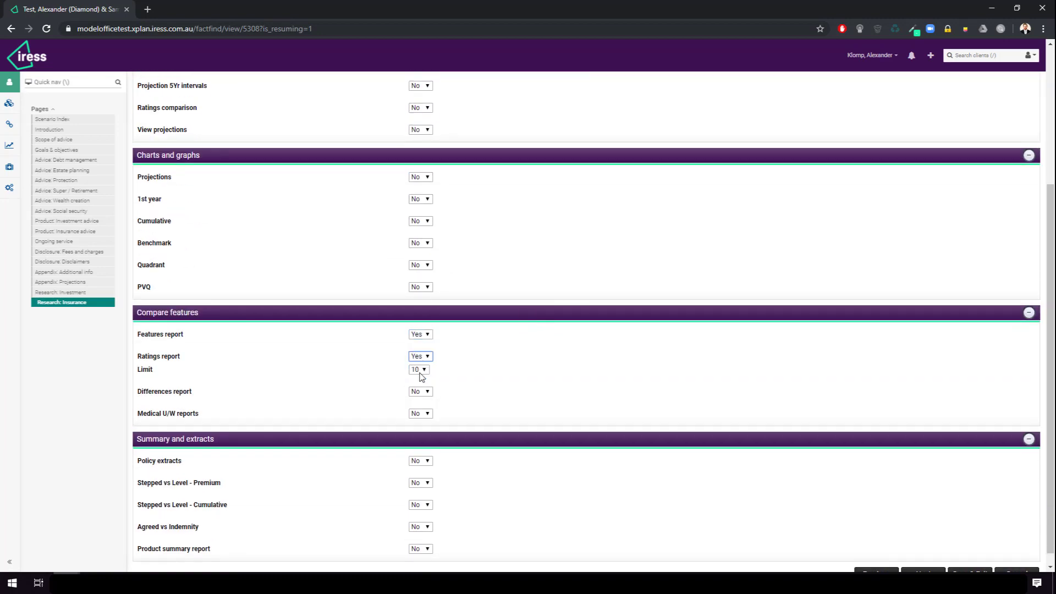
click(421, 391)
click(427, 409)
- Finish the comprehensive advice wizard and merge the SOA to generate the advice document
scroll(676, 381, up, 4)
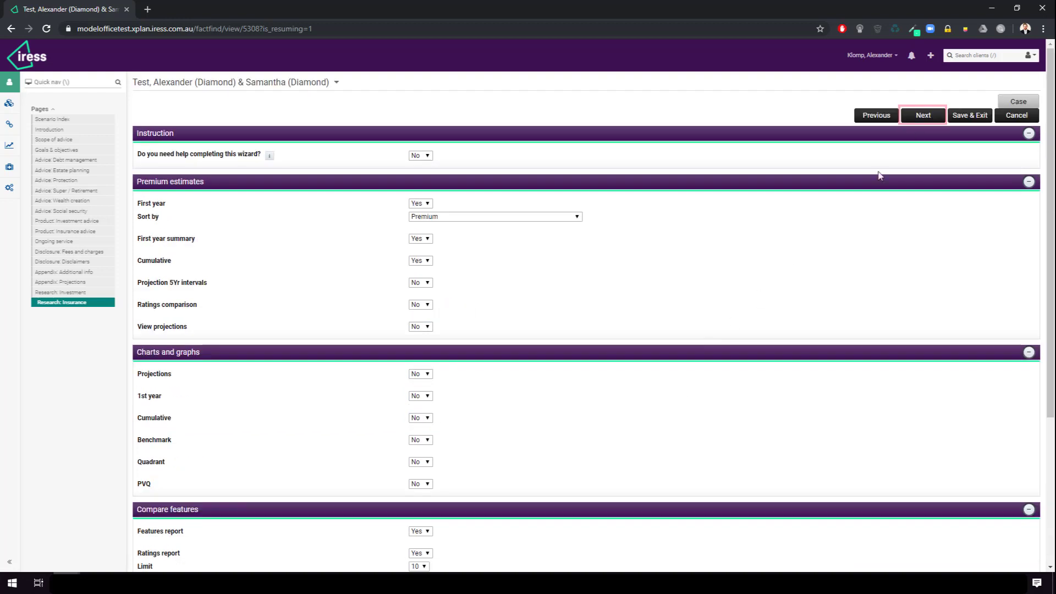
click(938, 117)
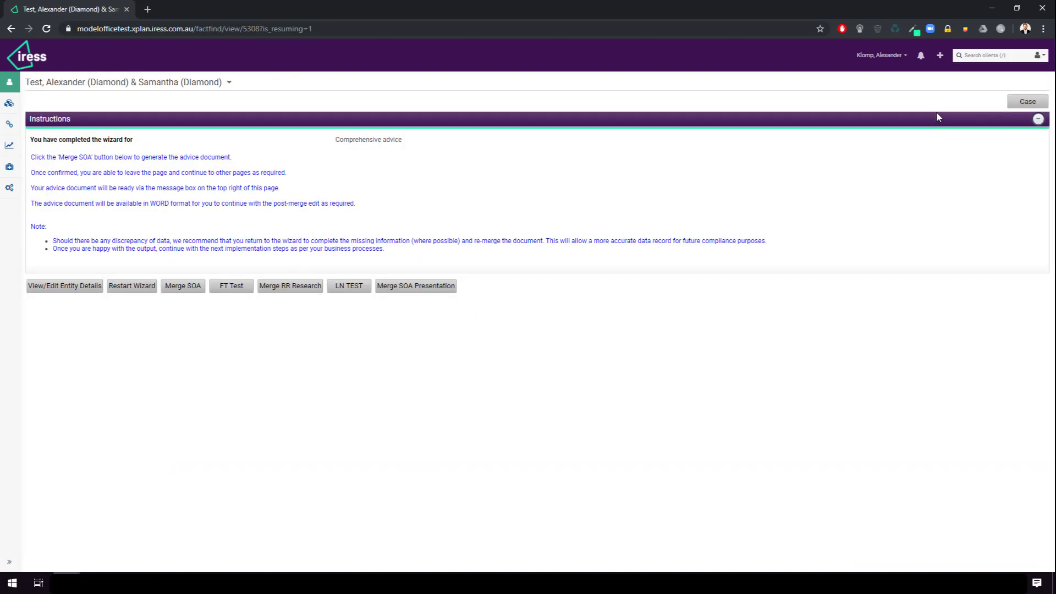
click(186, 286)
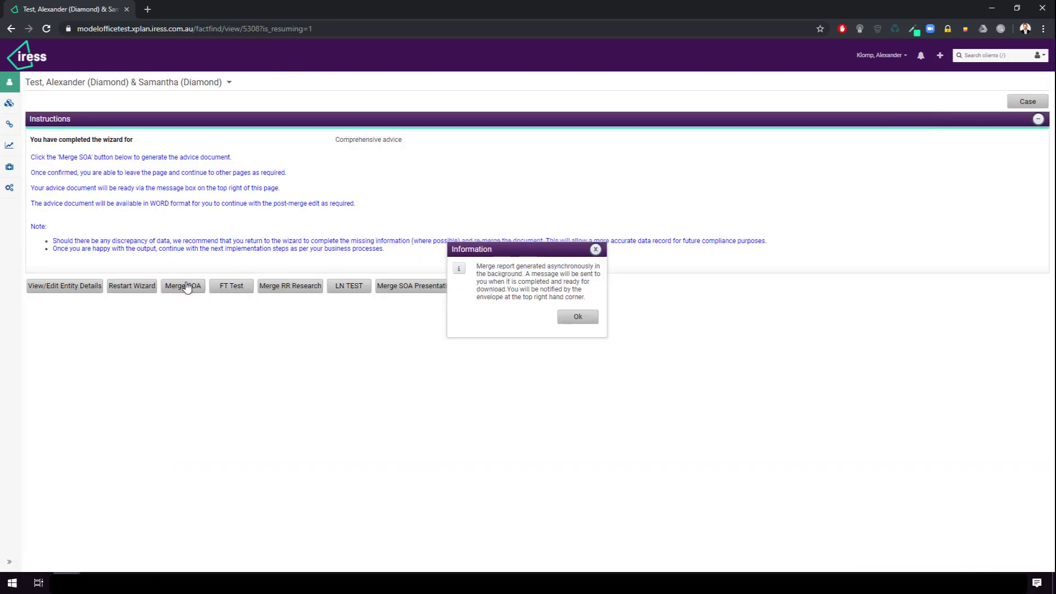